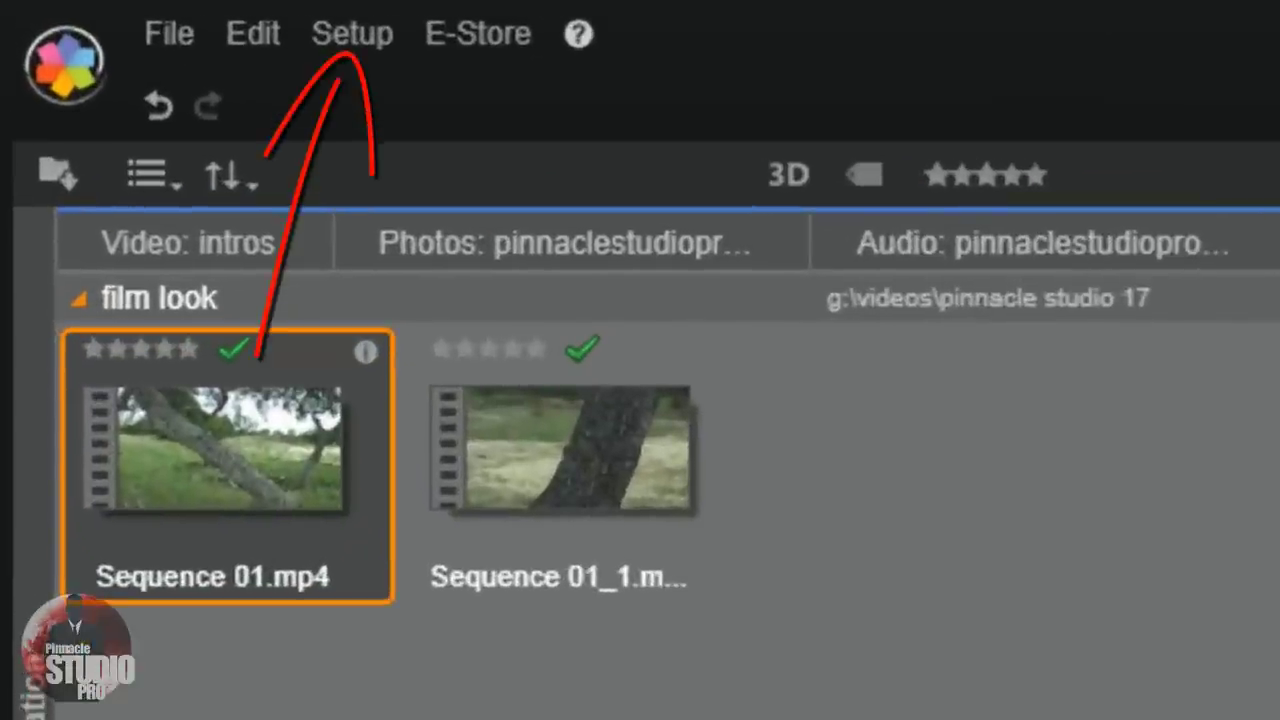
In the Control Panel's Project Settings, make HD 1920x1080/24p the default video standard
click(356, 45)
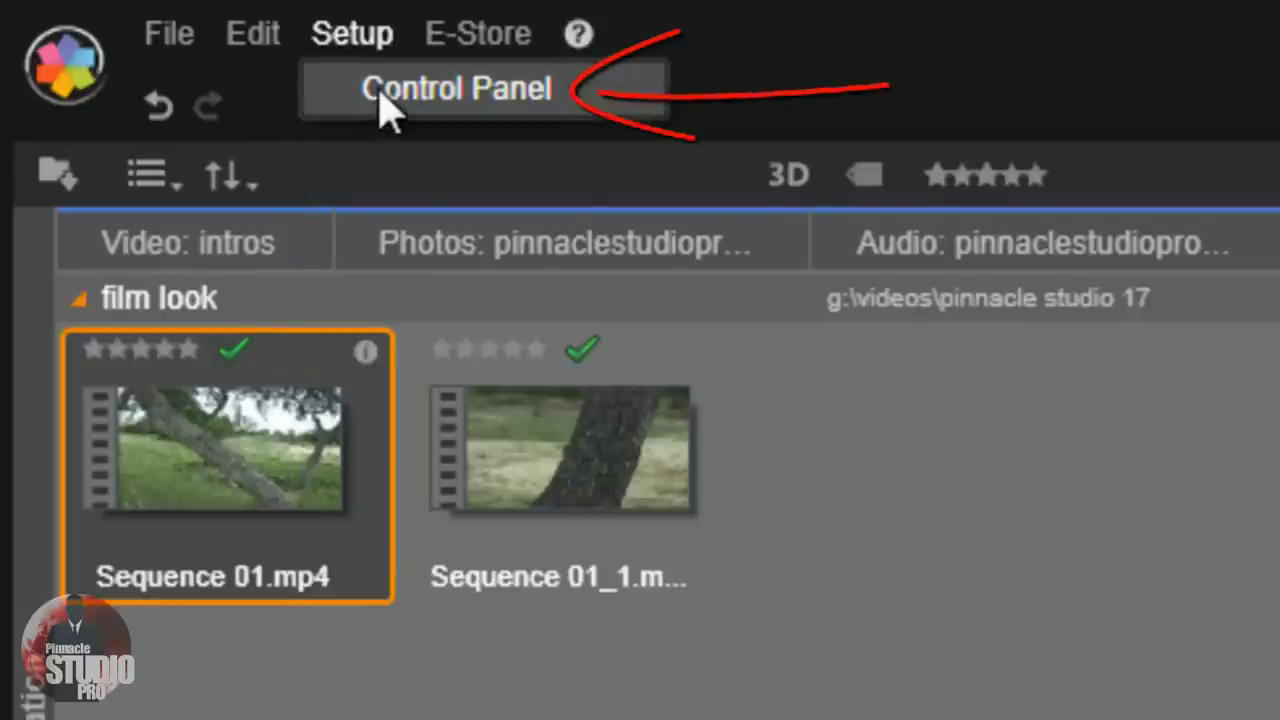
click(368, 88)
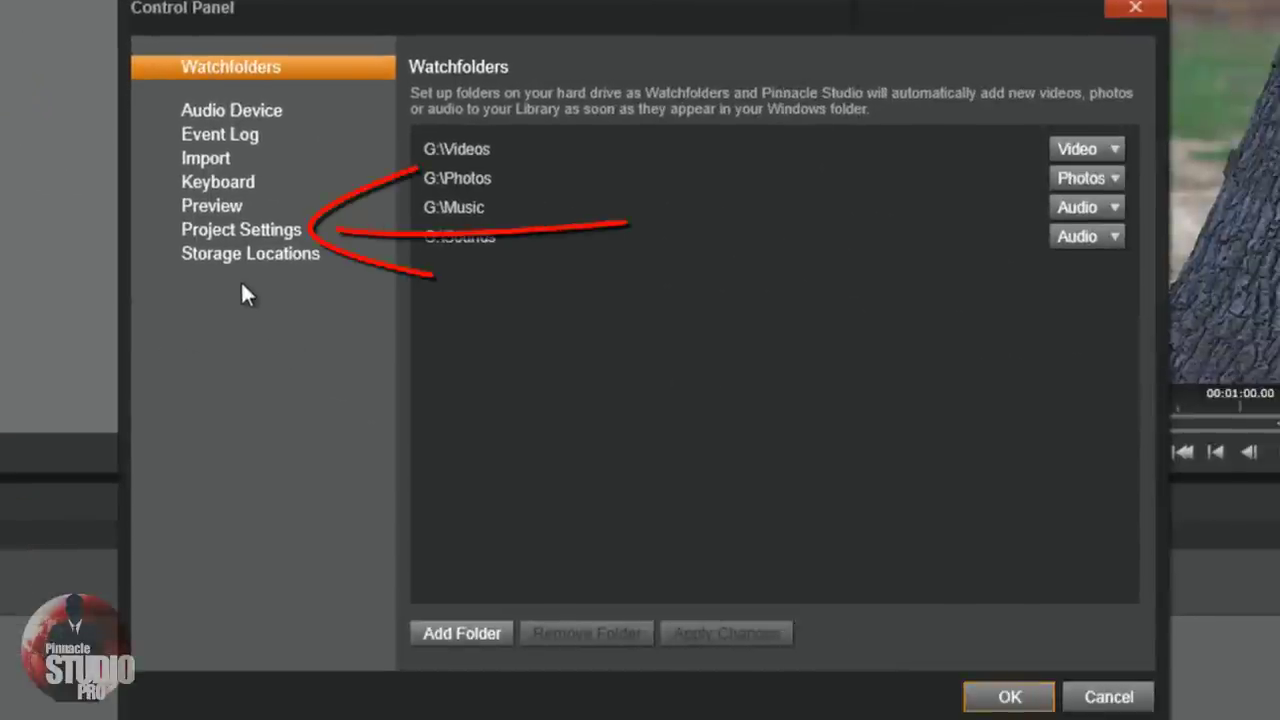
click(251, 227)
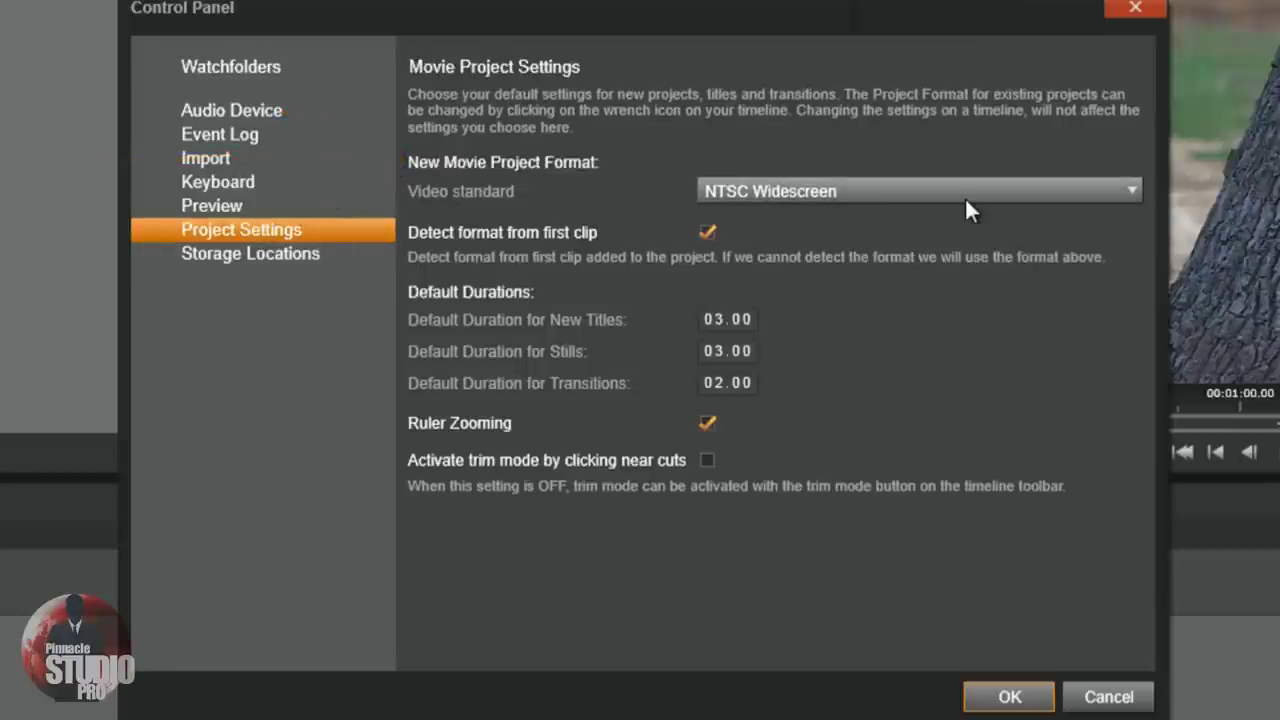
click(1120, 200)
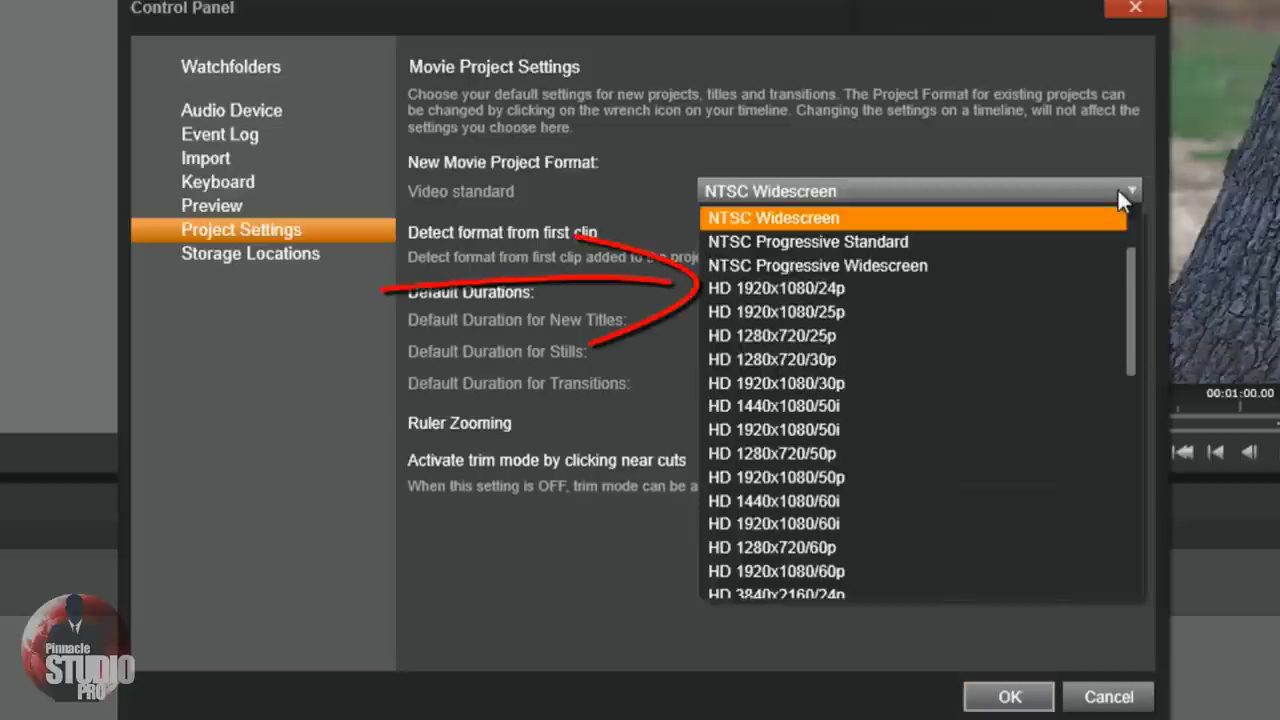
click(877, 287)
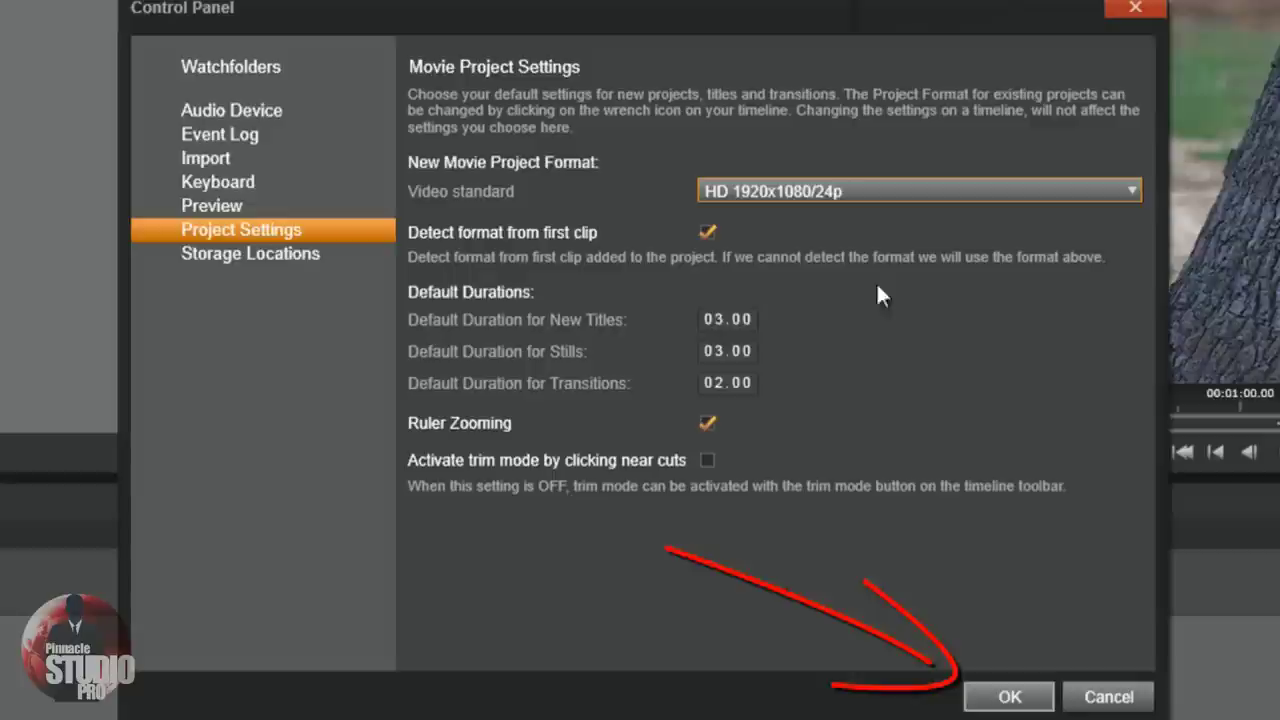
click(1010, 697)
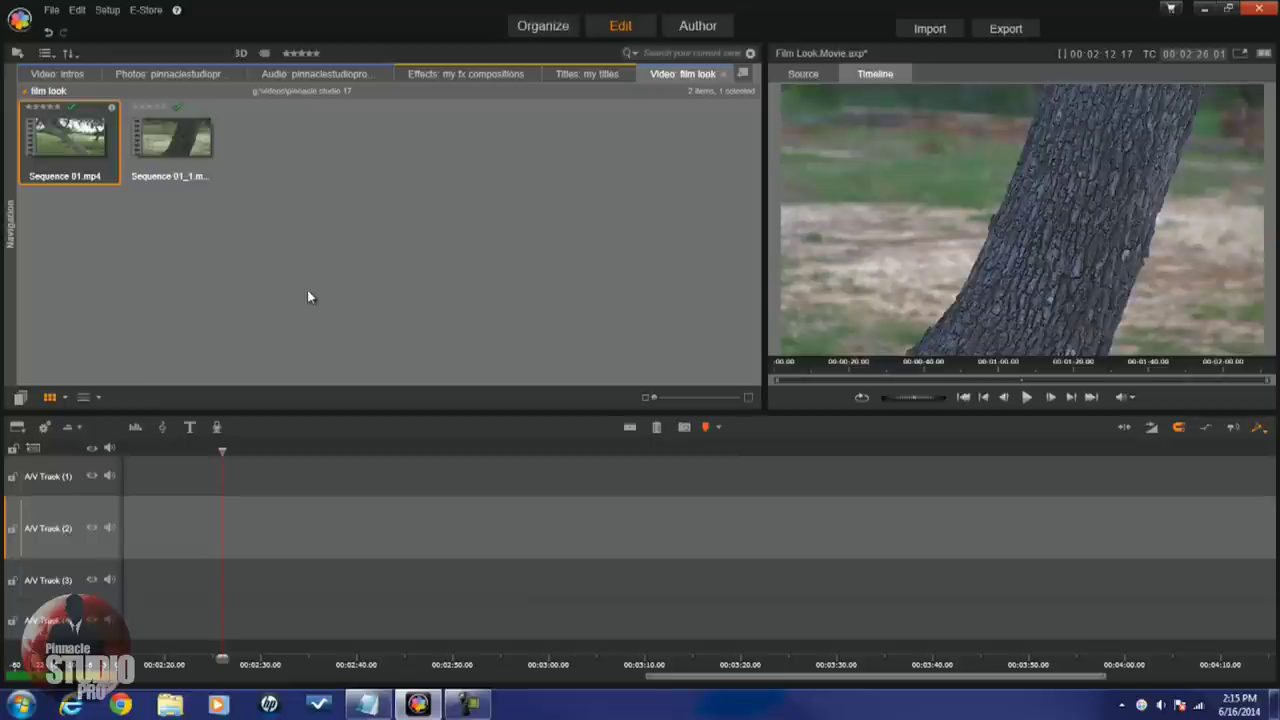
Drag Sequence 01.mp4 from the library onto A/V Track (2) of the timeline
drag(90, 145, 358, 544)
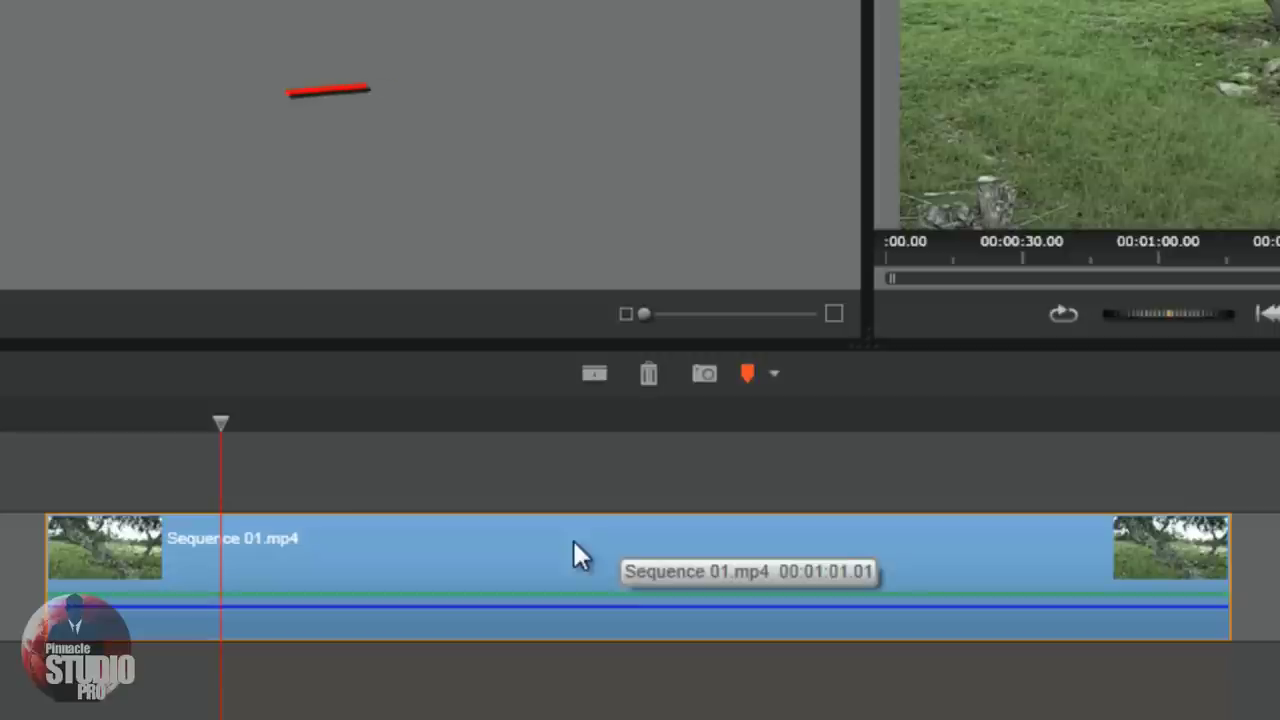
Apply the Camera category's Noise Reduction effect to Sequence 01.mp4 with Motion Mask enabled
right_click(574, 545)
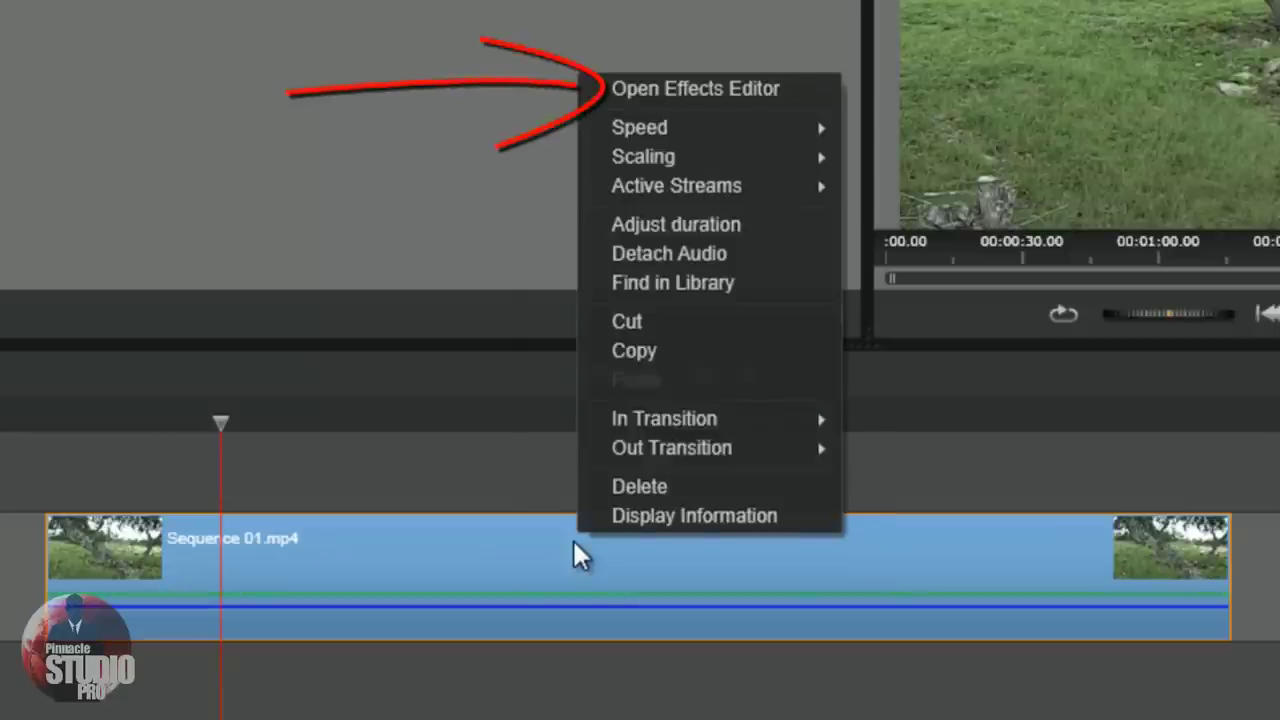
click(702, 88)
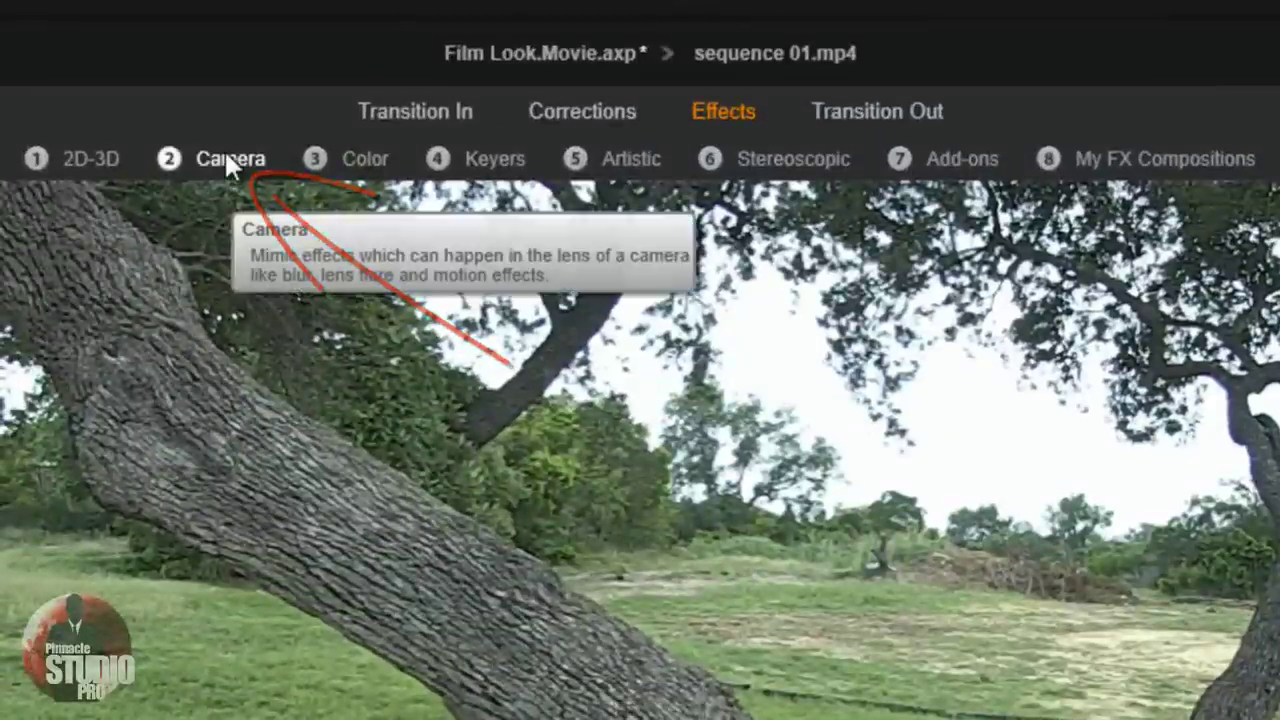
click(226, 162)
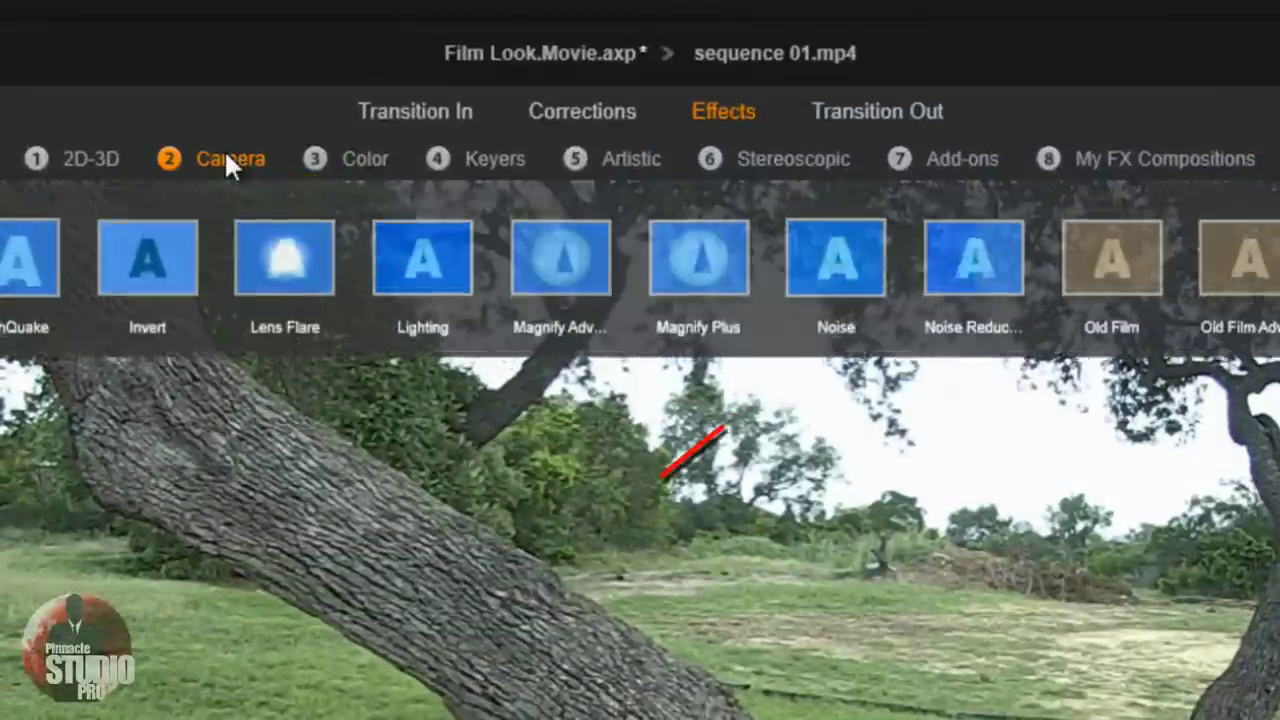
click(945, 281)
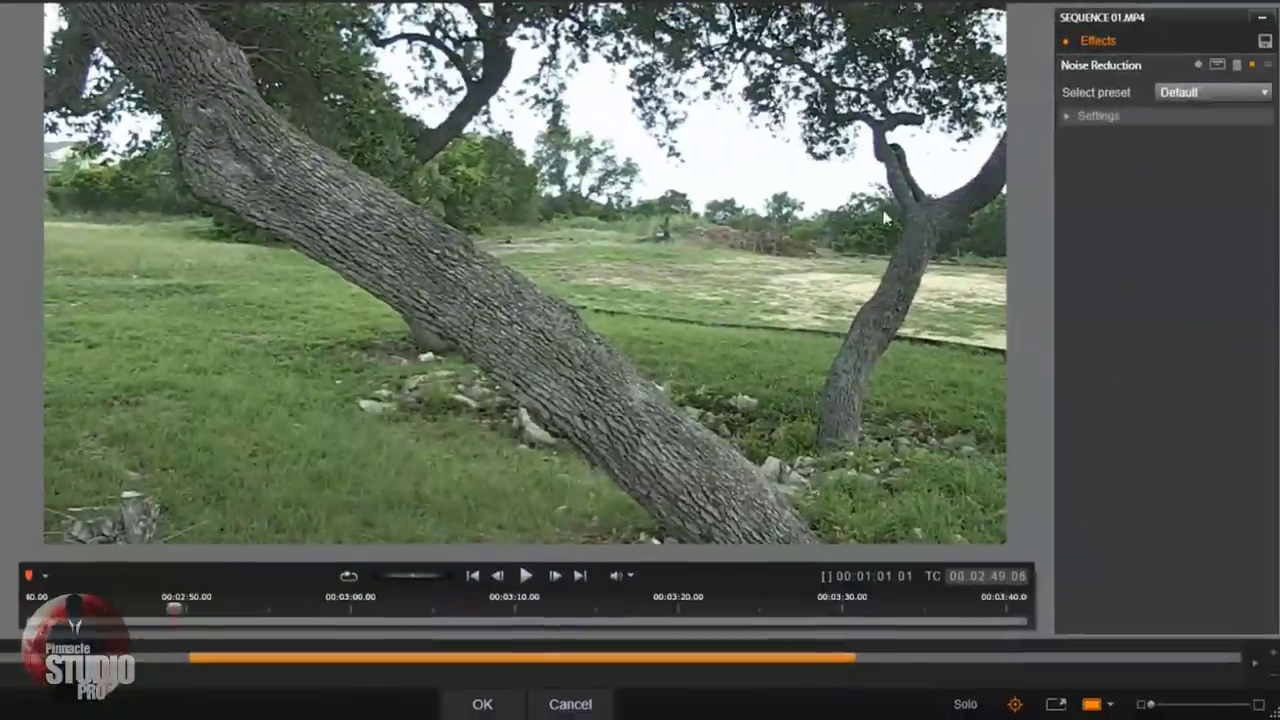
click(1065, 118)
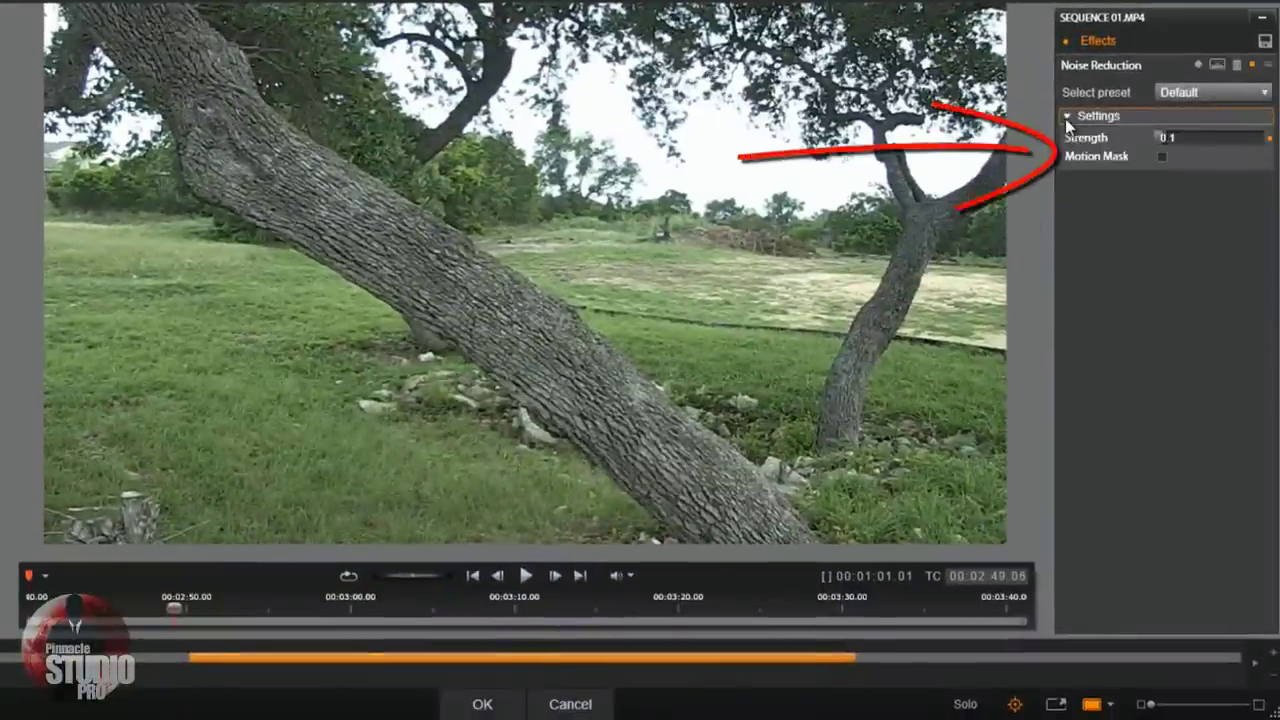
click(1161, 158)
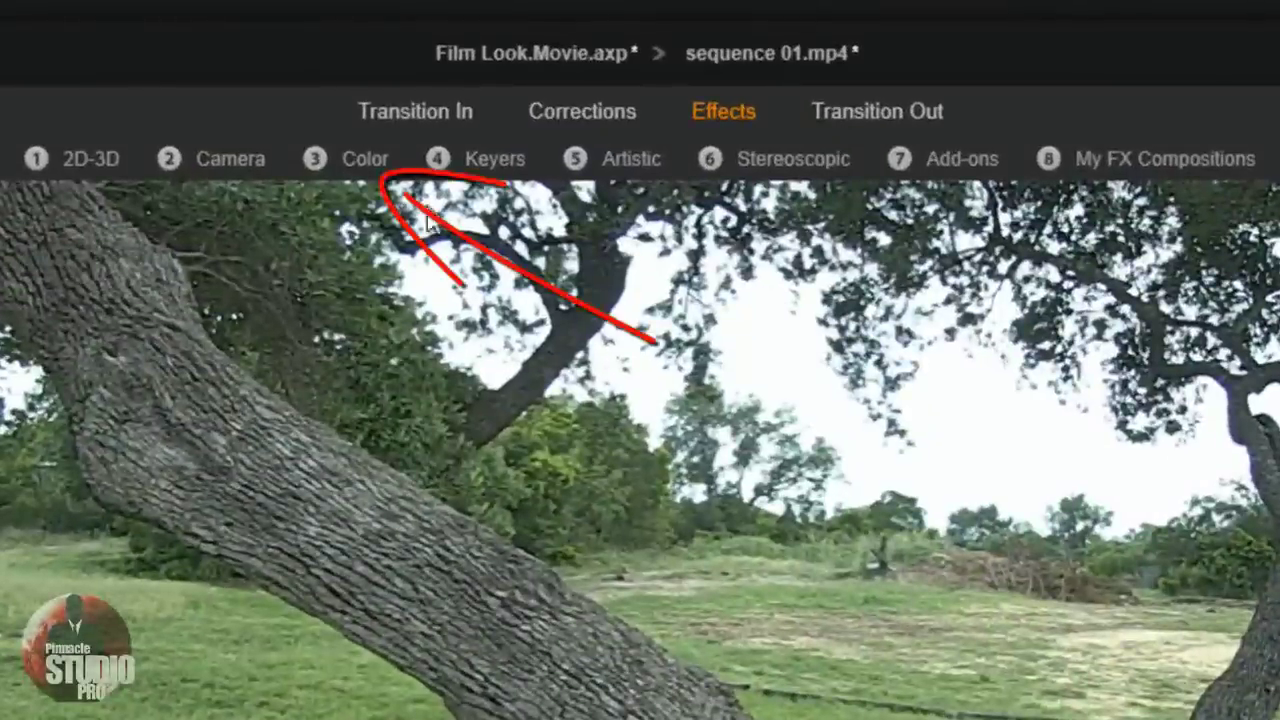
From the Color effects, add Image Correction to the clip after previewing a colour look
click(369, 156)
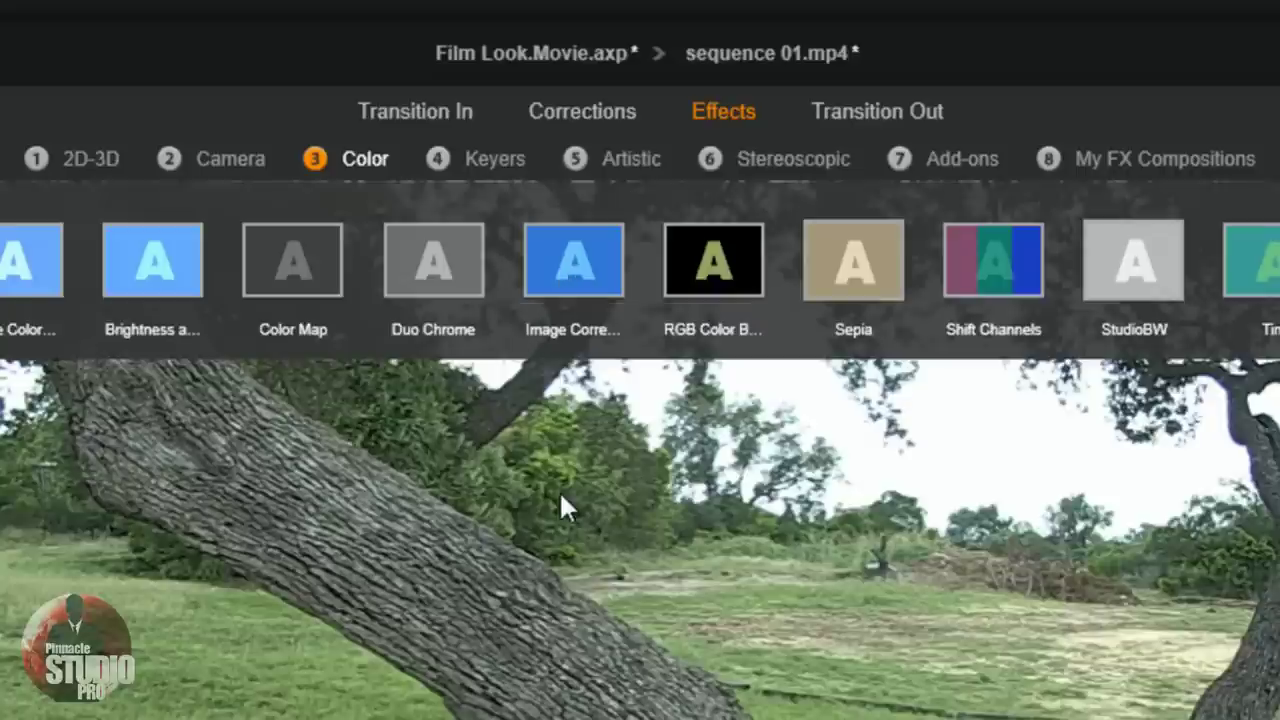
click(34, 266)
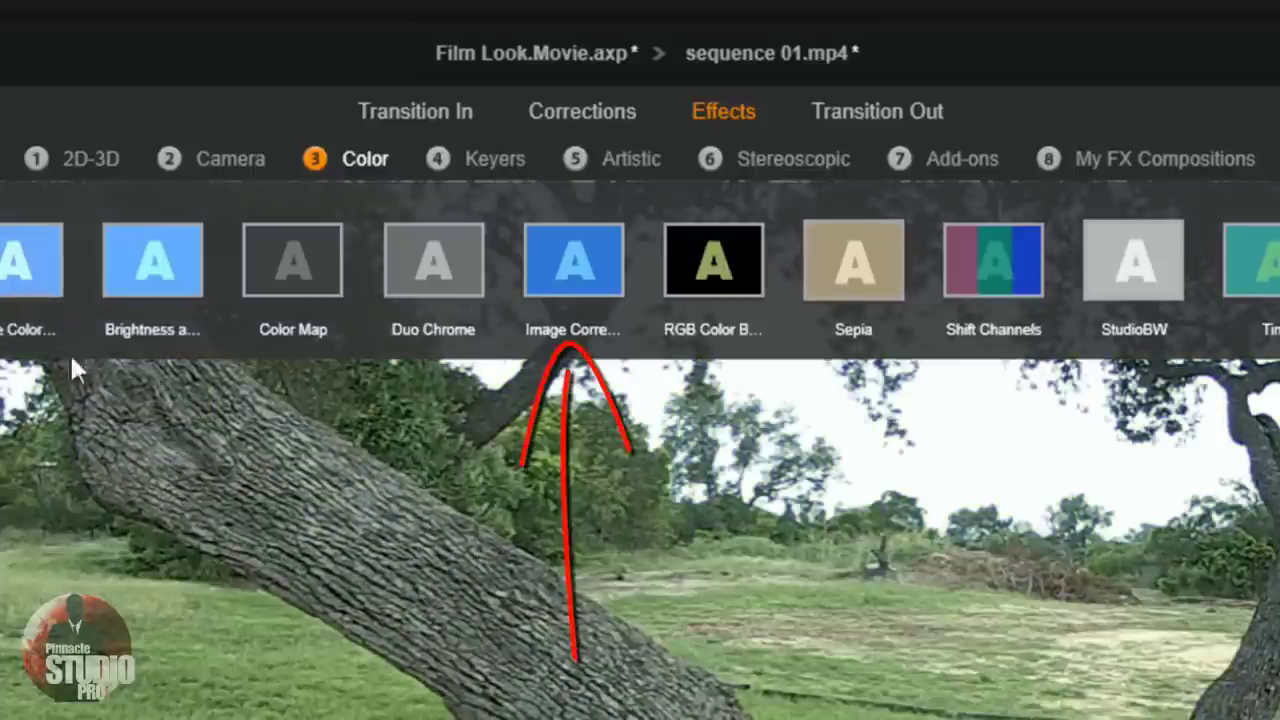
click(548, 260)
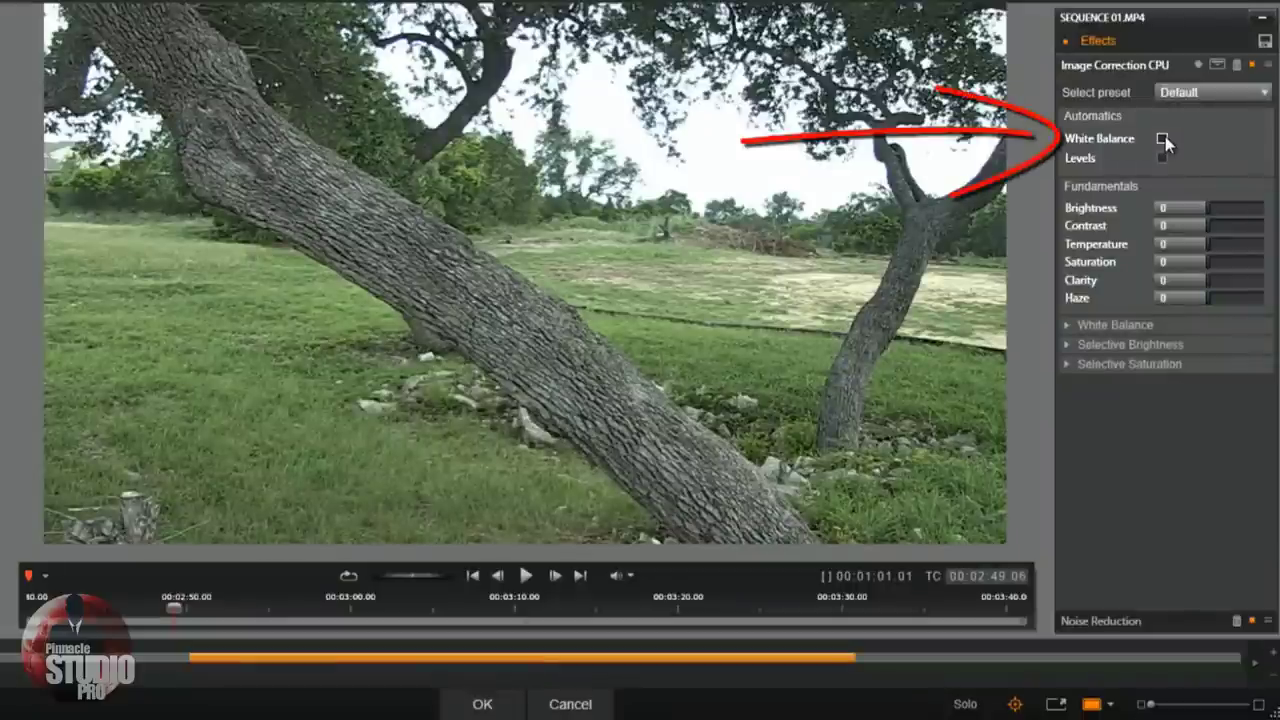
Enable automatic White Balance and set Brightness to 8 and Saturation to 45
click(1162, 138)
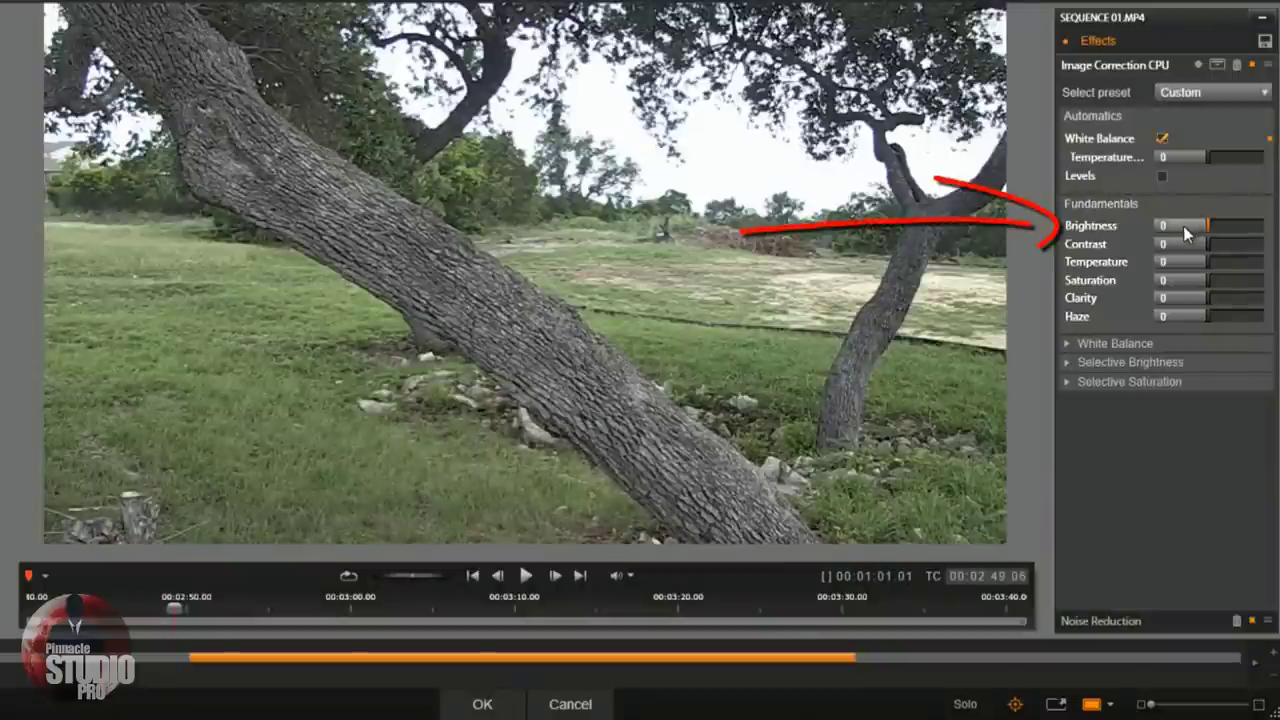
click(1186, 225)
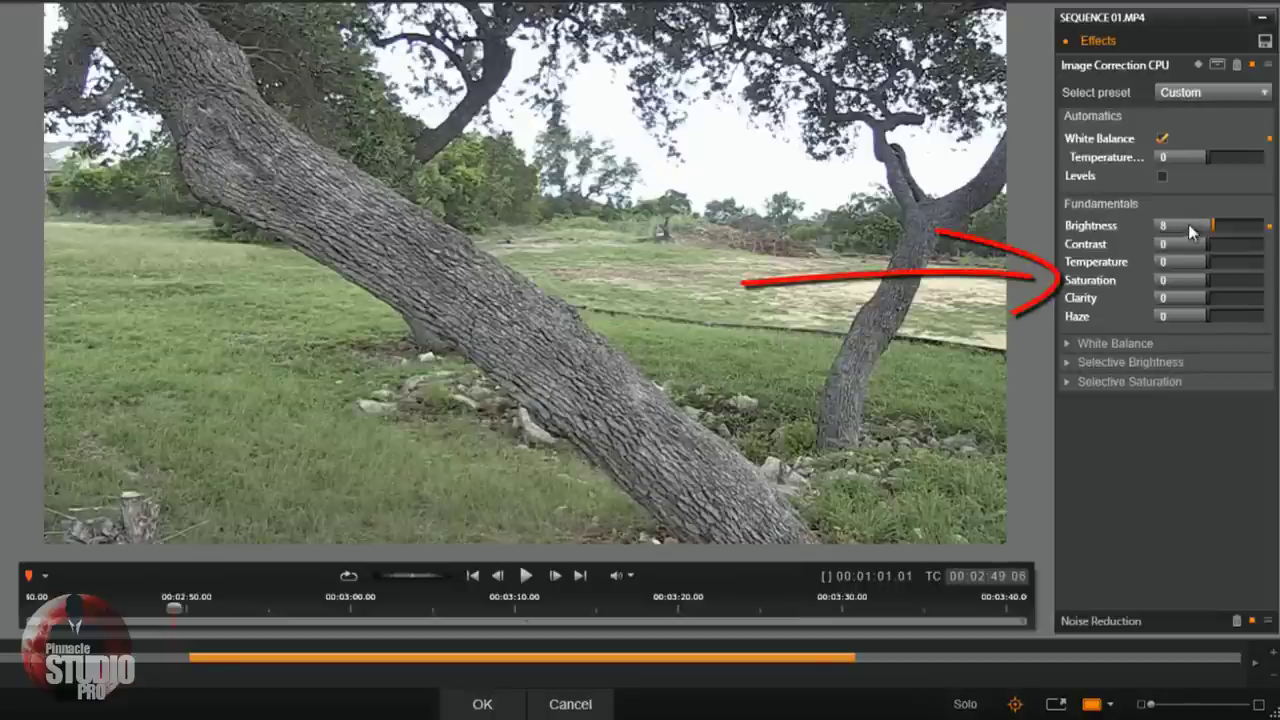
click(1172, 280)
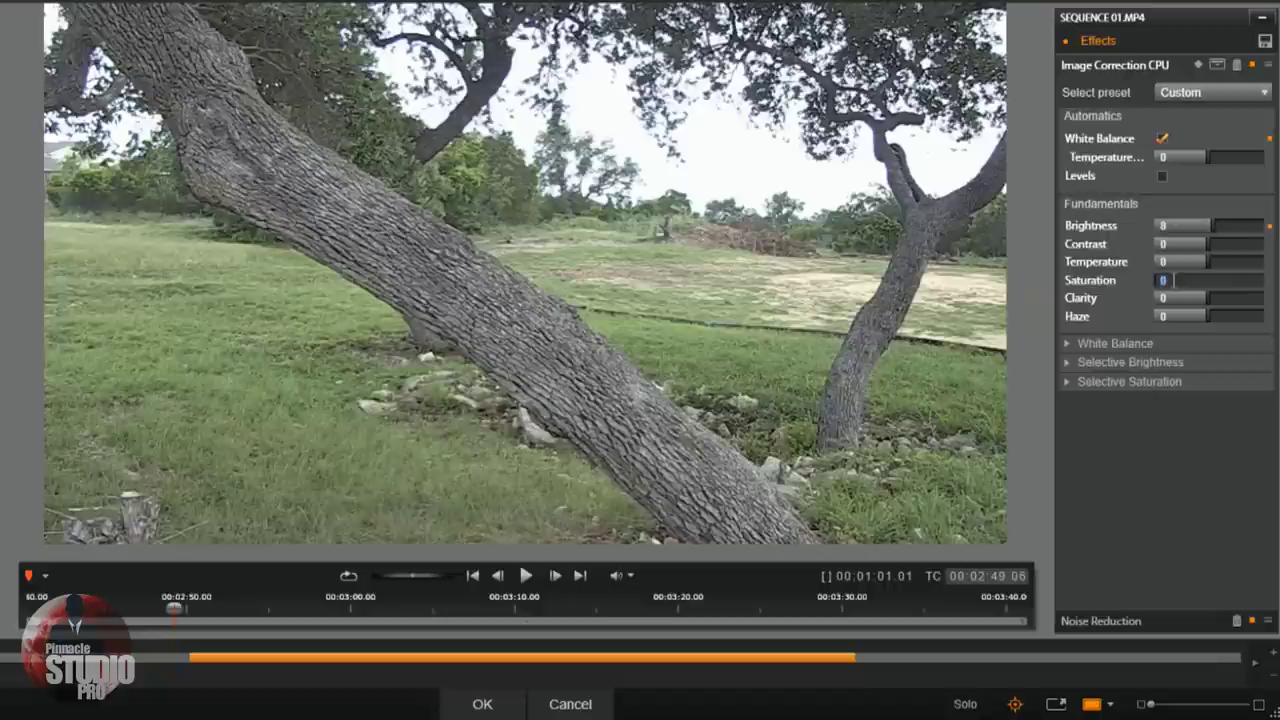
text(45)
key(Return)
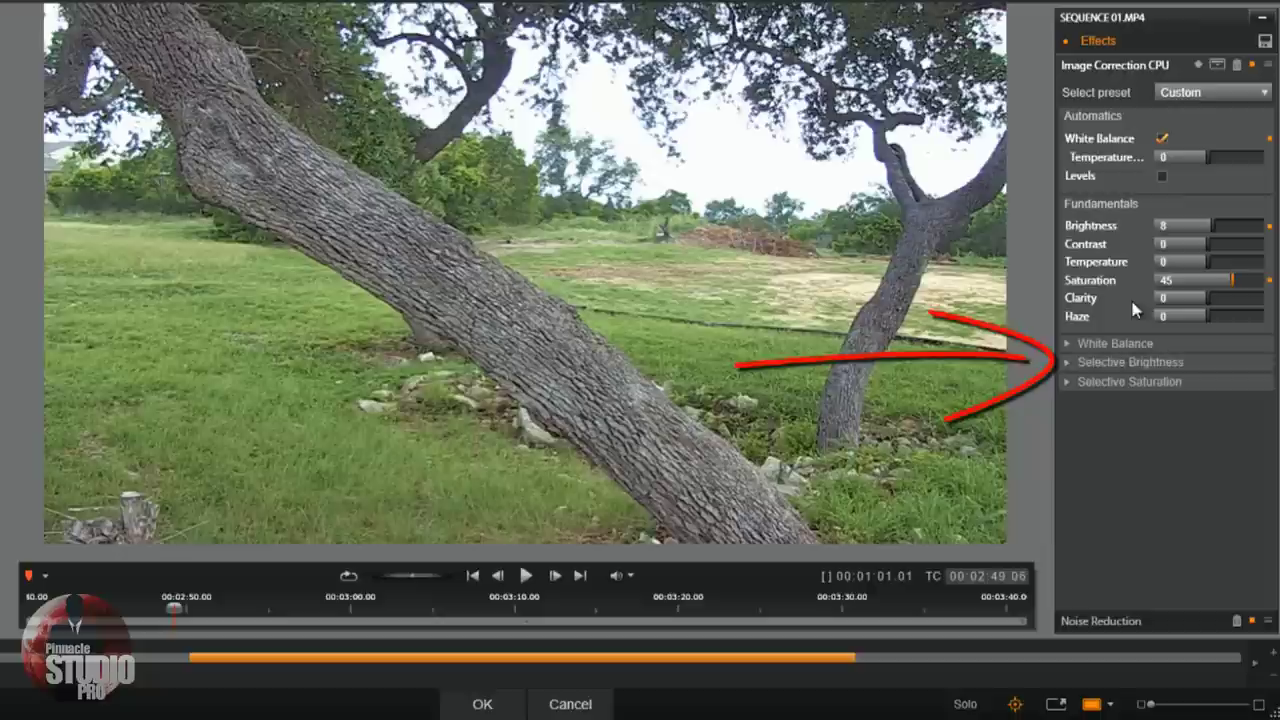
Enter -20 as the Selective Brightness MidRange value to darken the midtones
click(1128, 362)
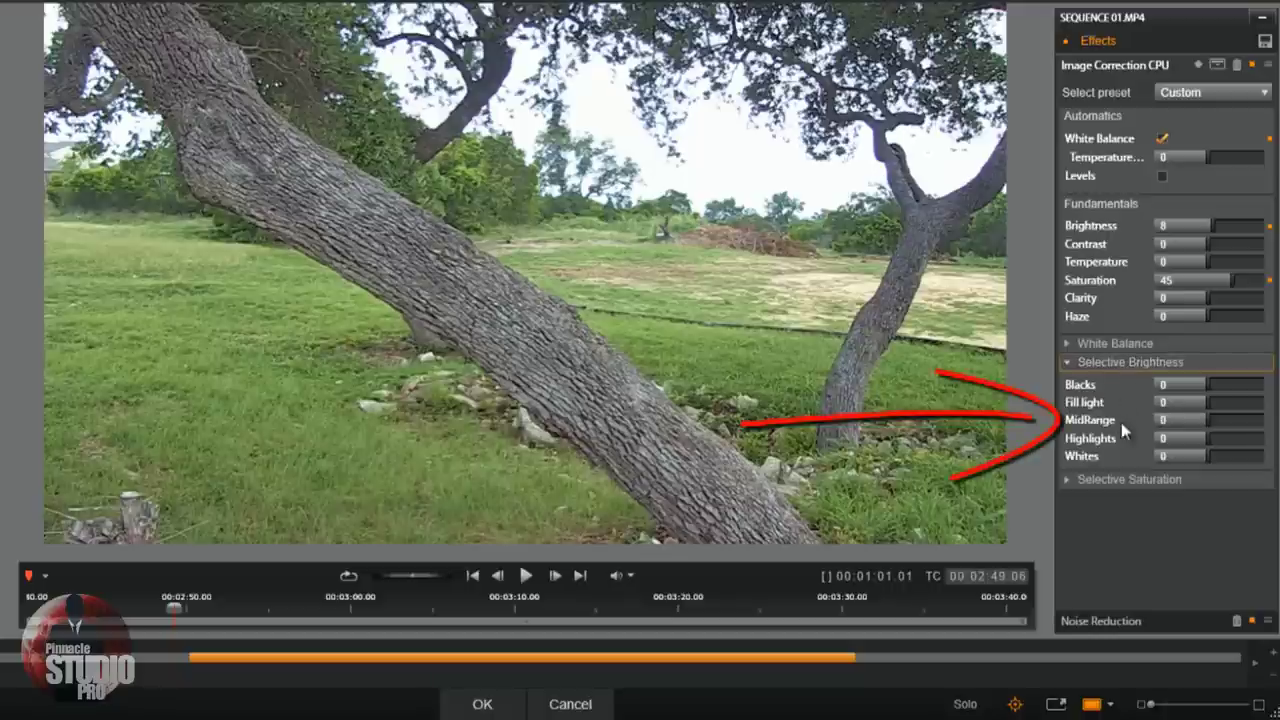
click(1165, 418)
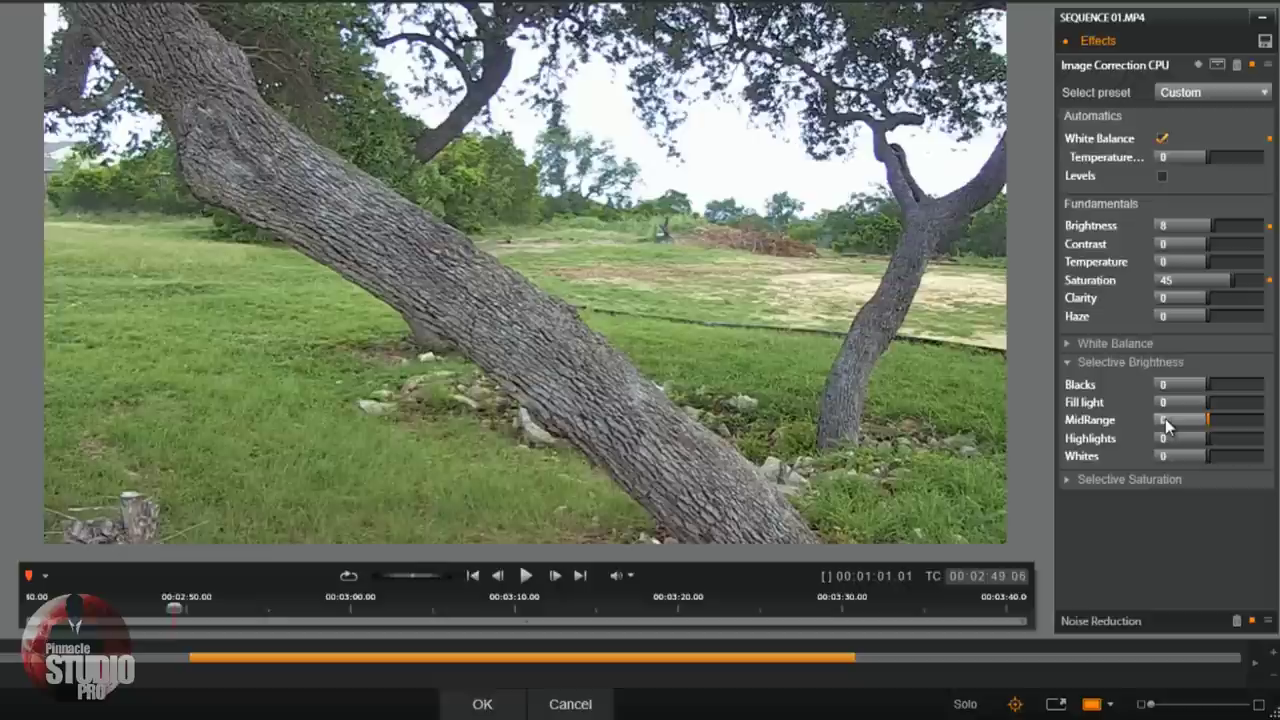
double_click(1165, 418)
key(BackSpace)
text(-20)
key(Return)
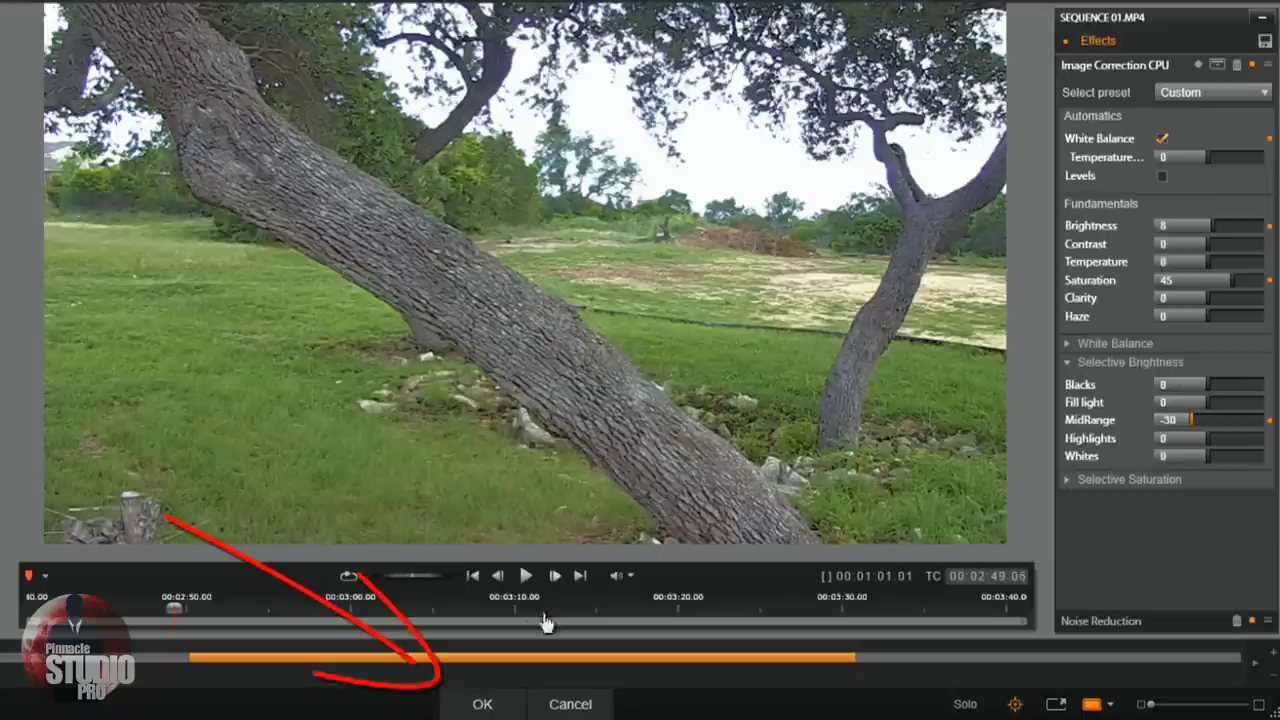
click(480, 705)
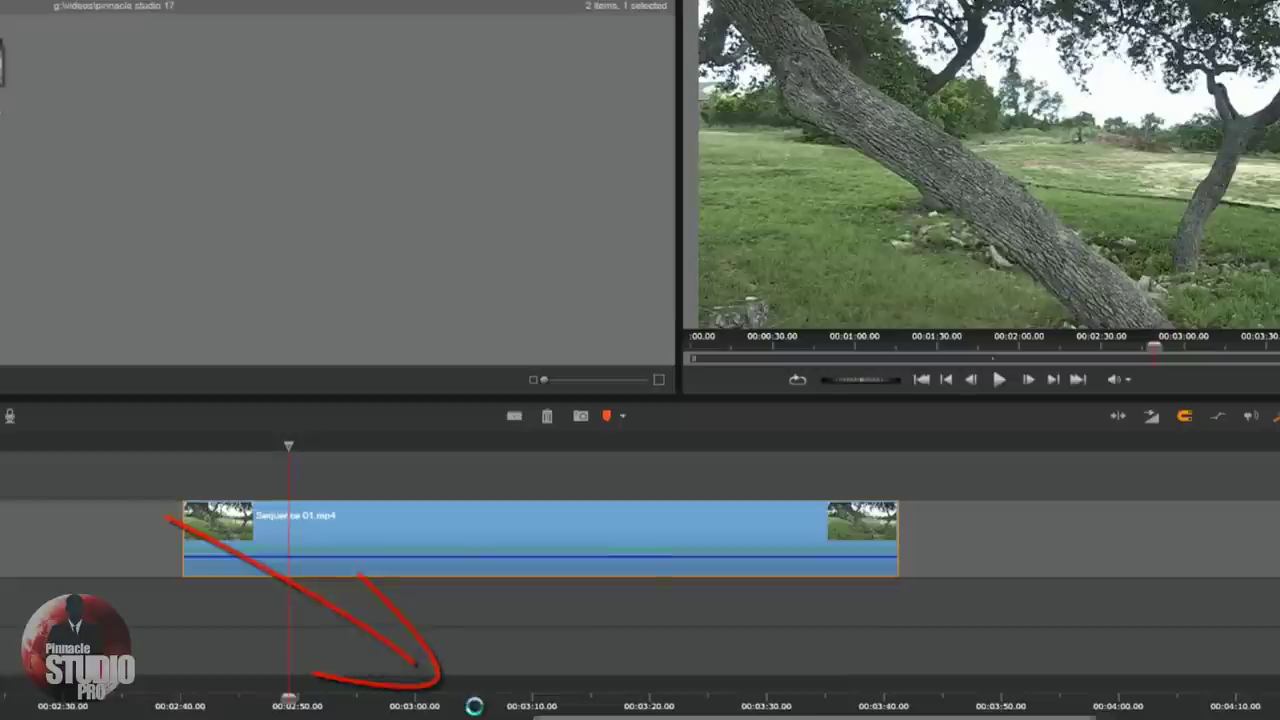
click(605, 538)
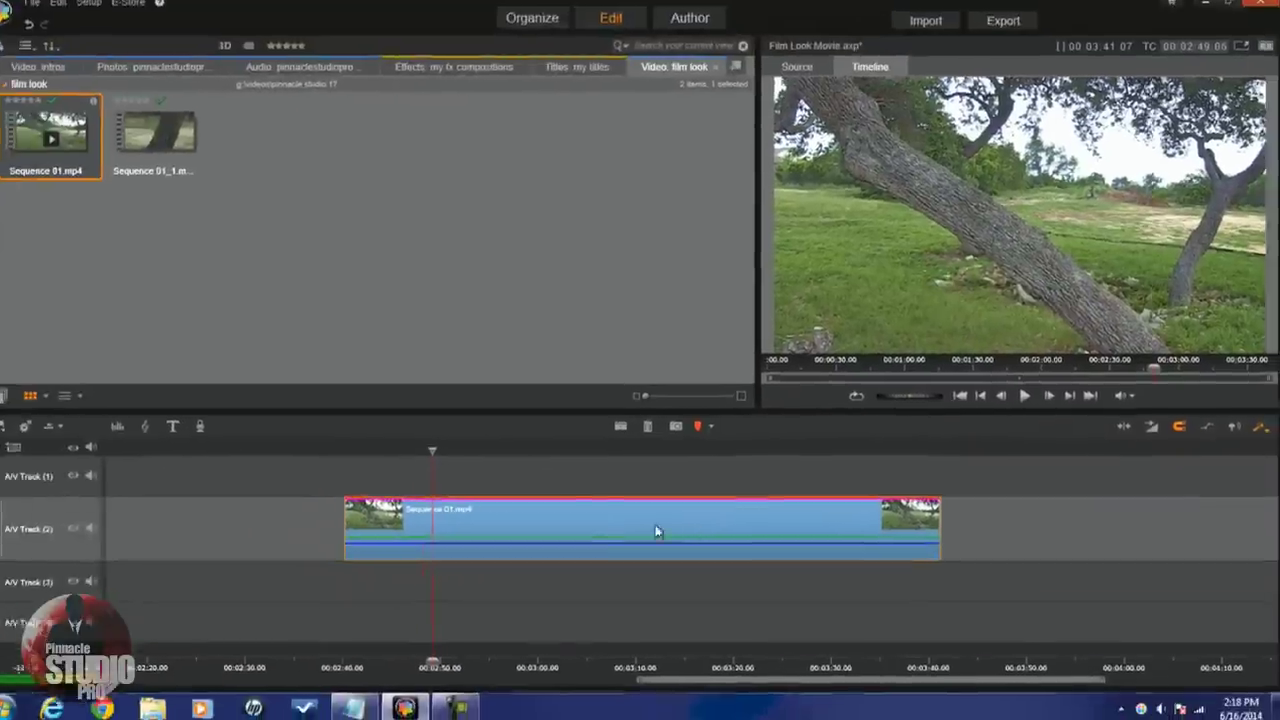
click(10, 150)
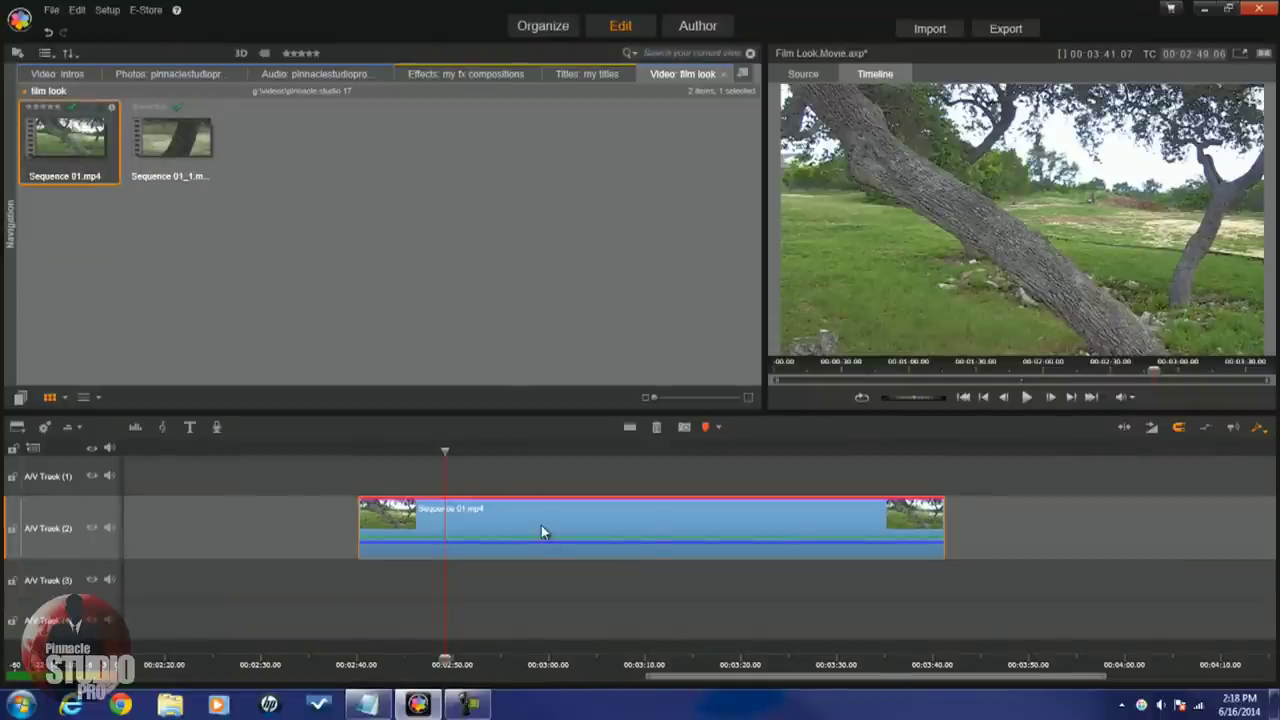
click(1262, 56)
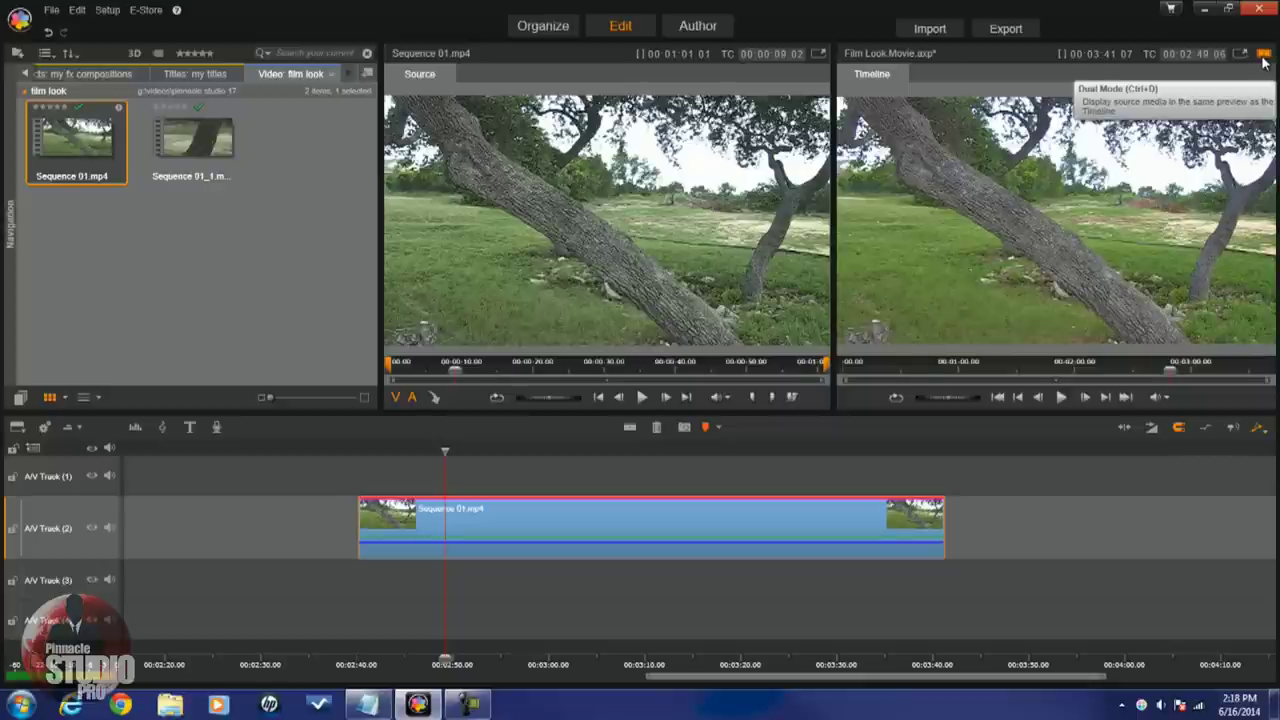
click(1263, 62)
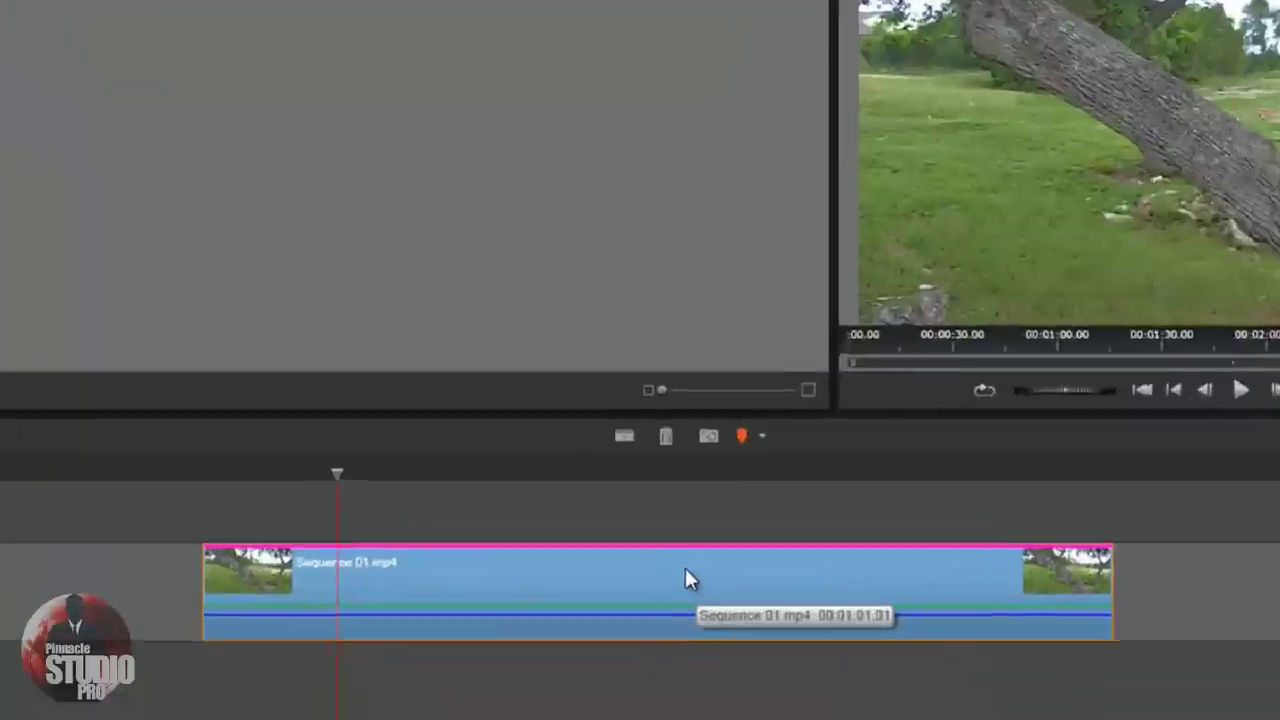
Add Magic Bullet Looks from the Red Giant Filmmaker Toolkit add-ons to Sequence 01.mp4
right_click(669, 515)
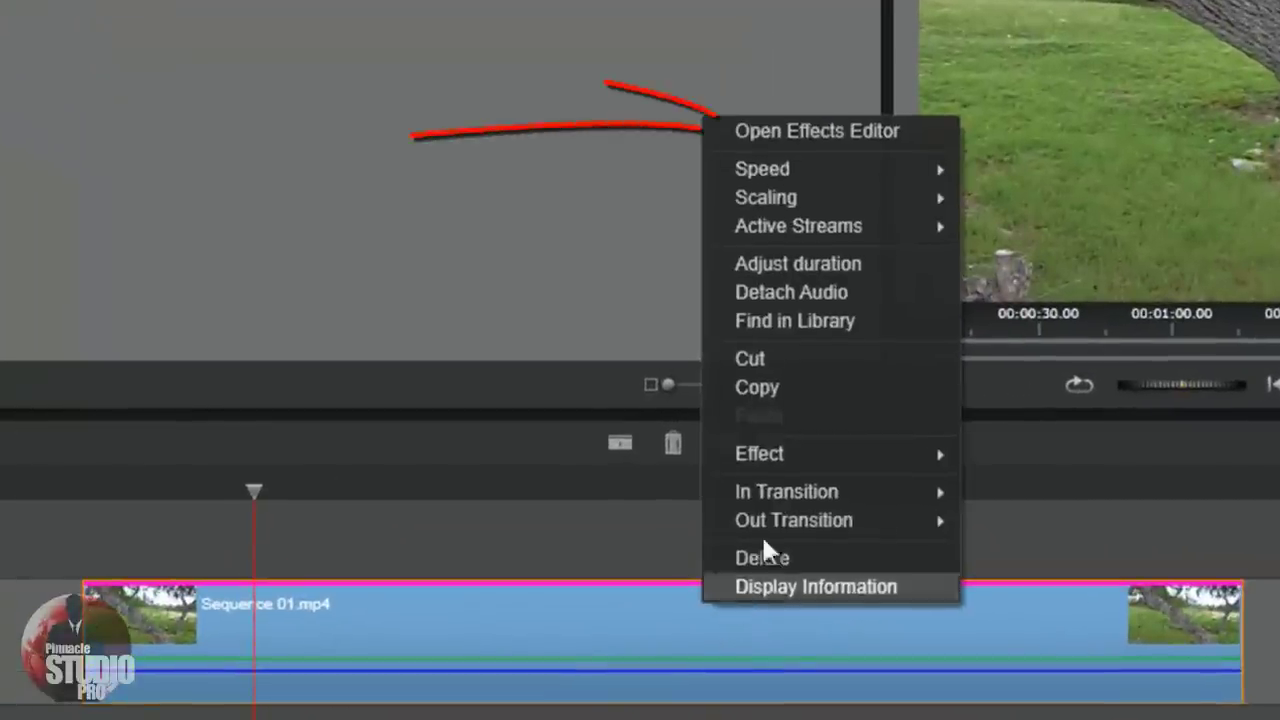
click(855, 125)
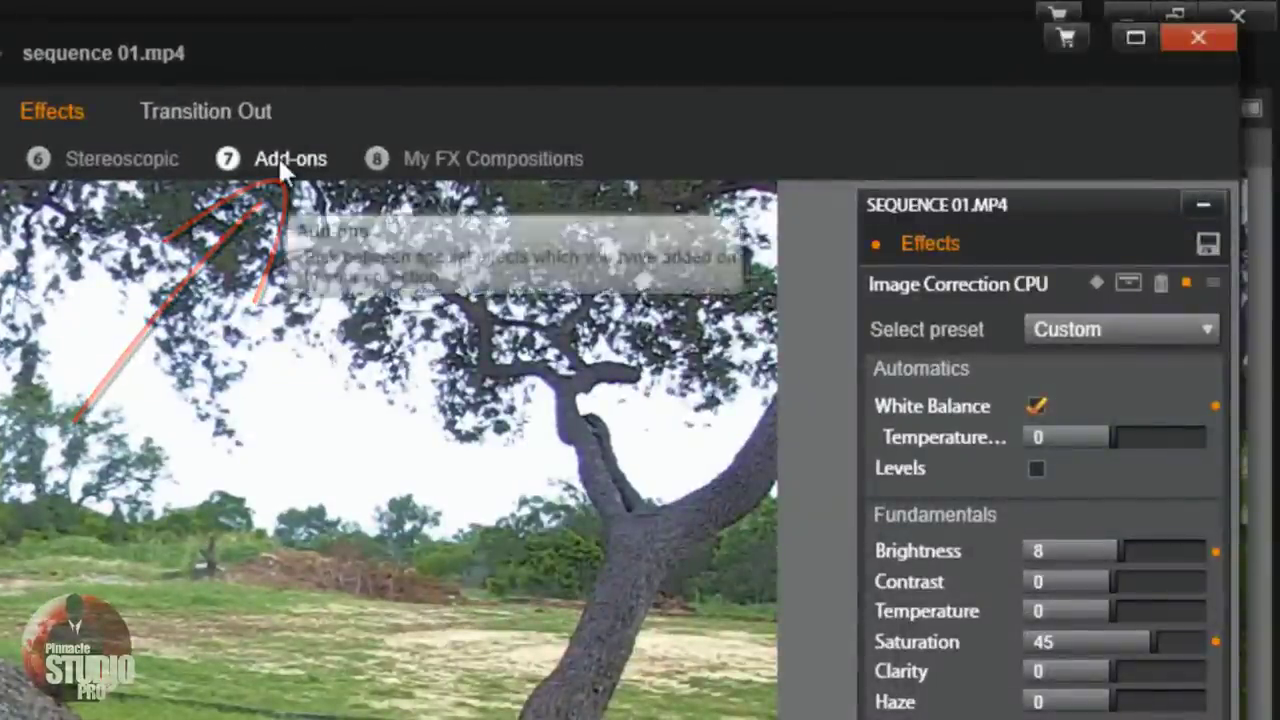
click(280, 160)
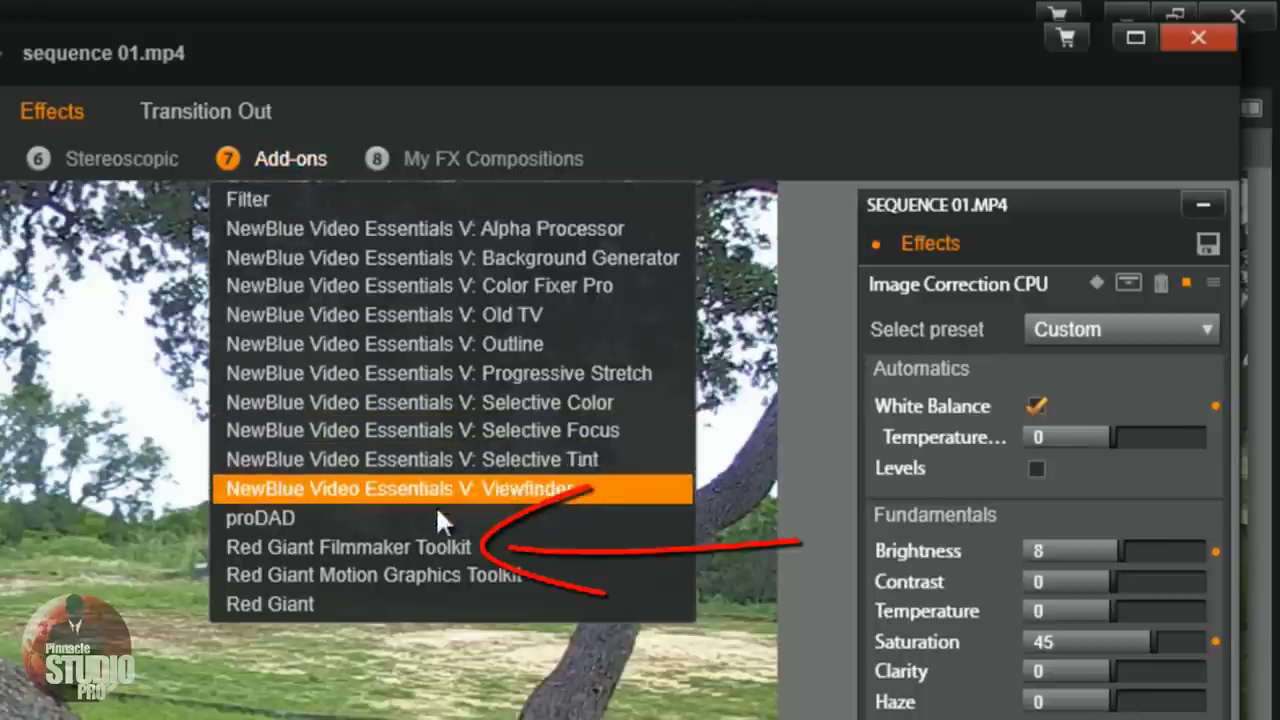
click(419, 548)
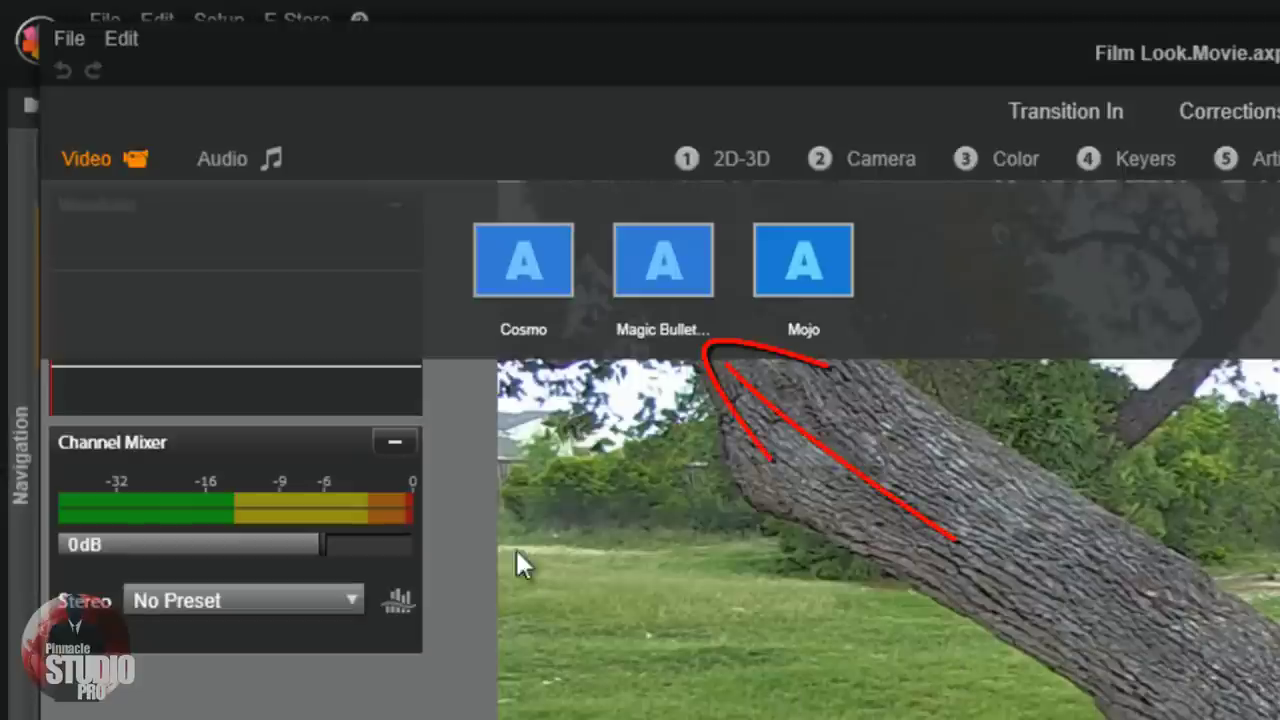
click(676, 269)
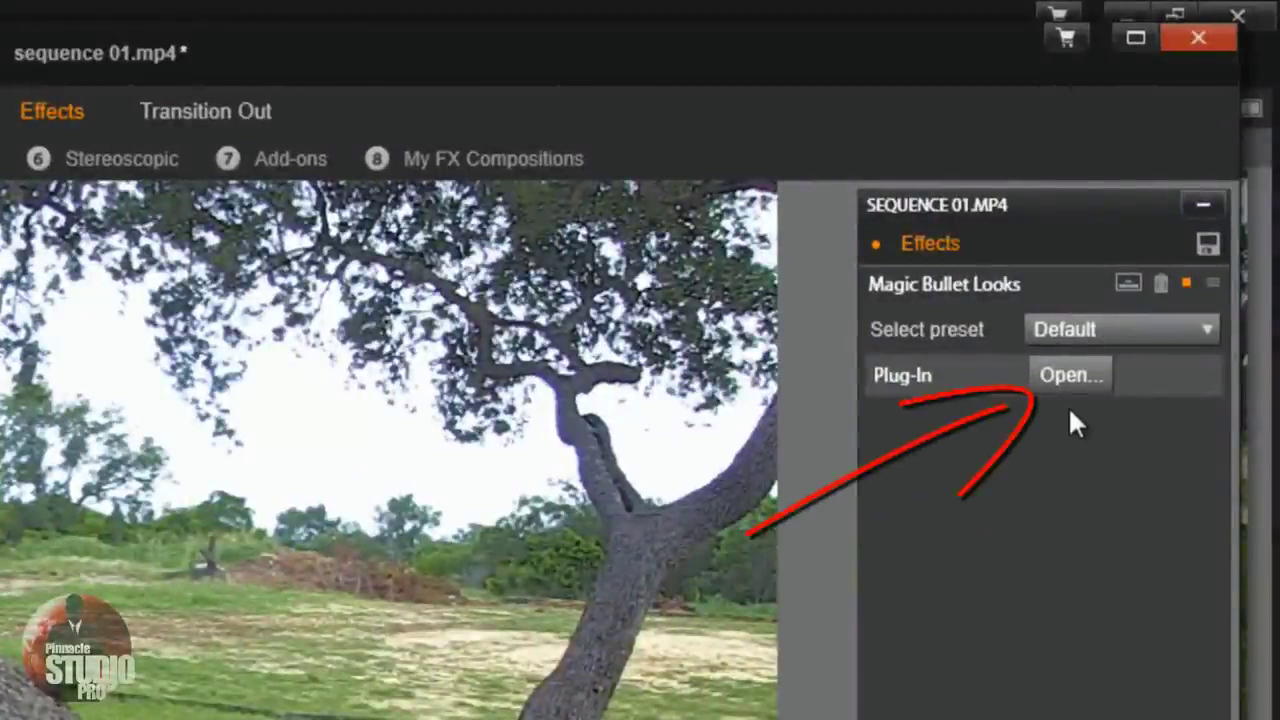
Launch Magic Bullet LooksBuilder SE and expand the Master Artists Pack looks
click(1068, 377)
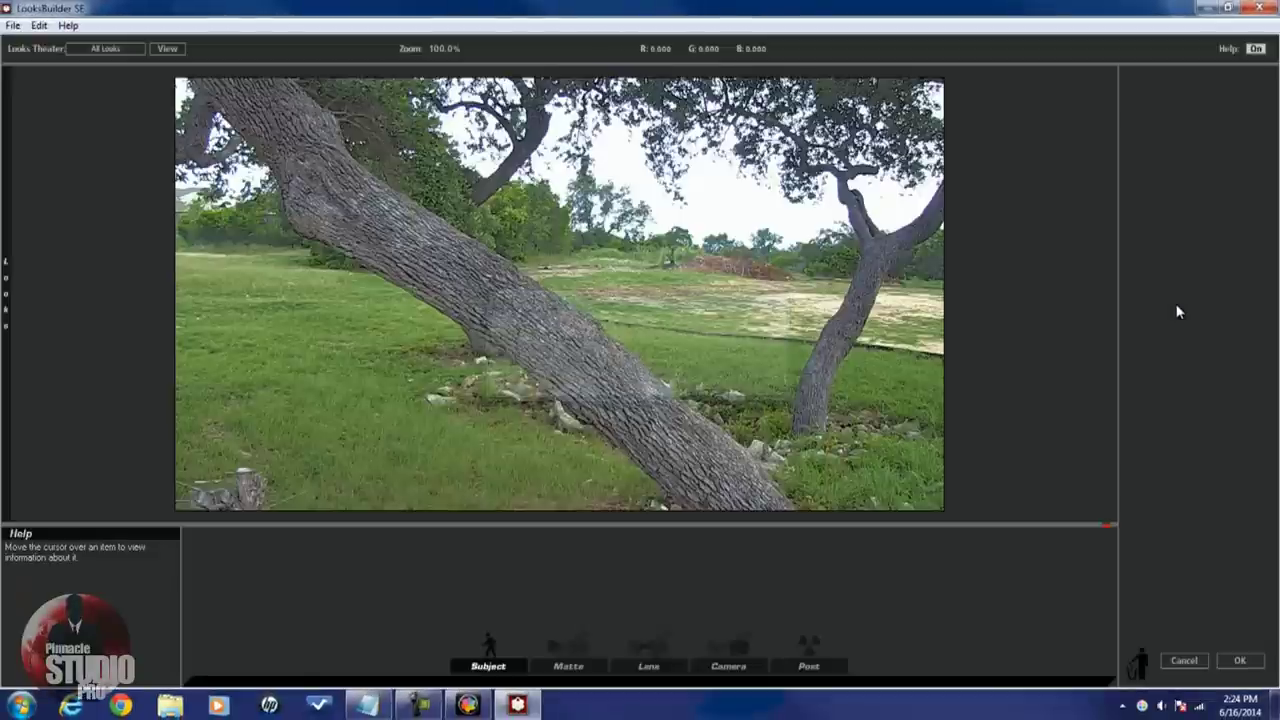
mouse_move(996, 325)
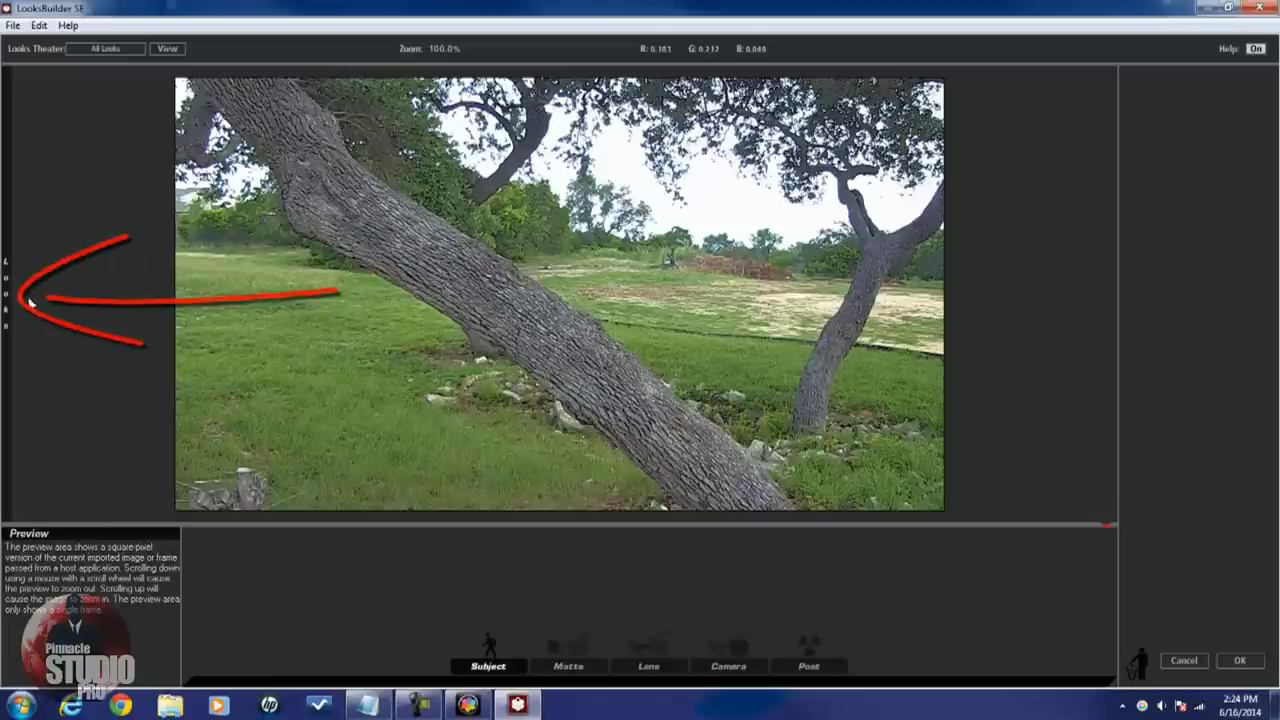
mouse_move(8, 300)
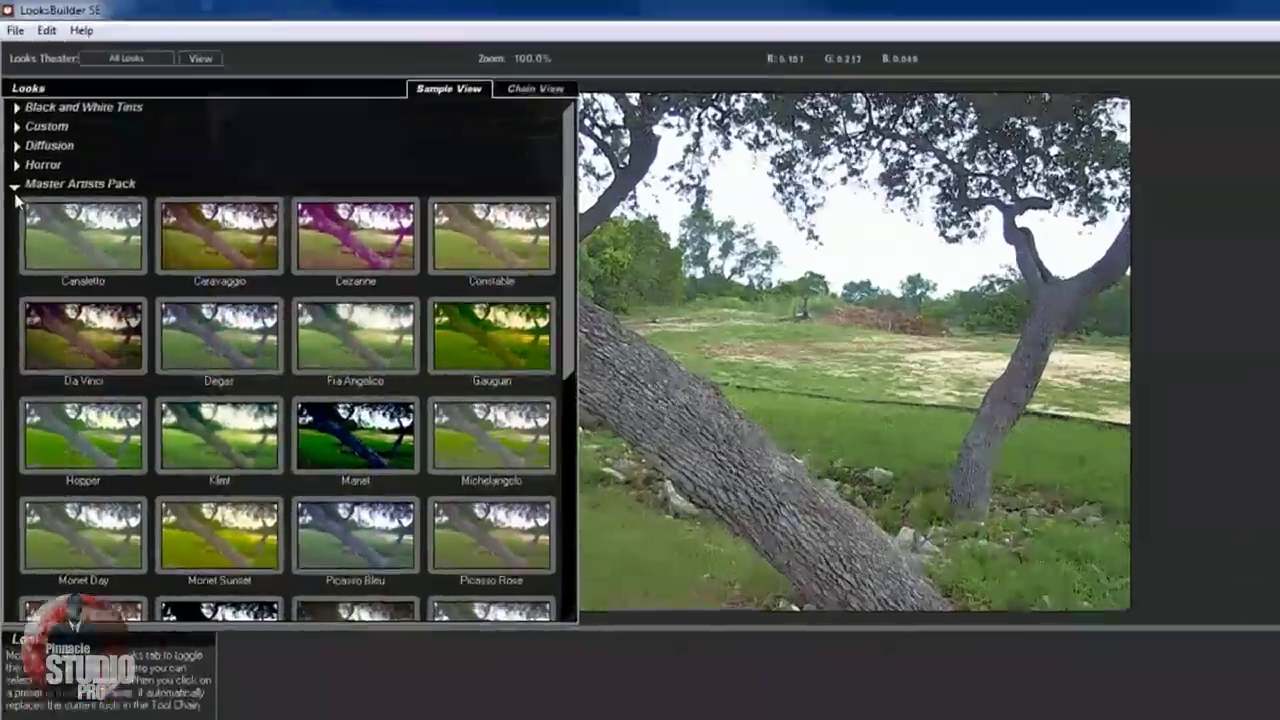
click(13, 151)
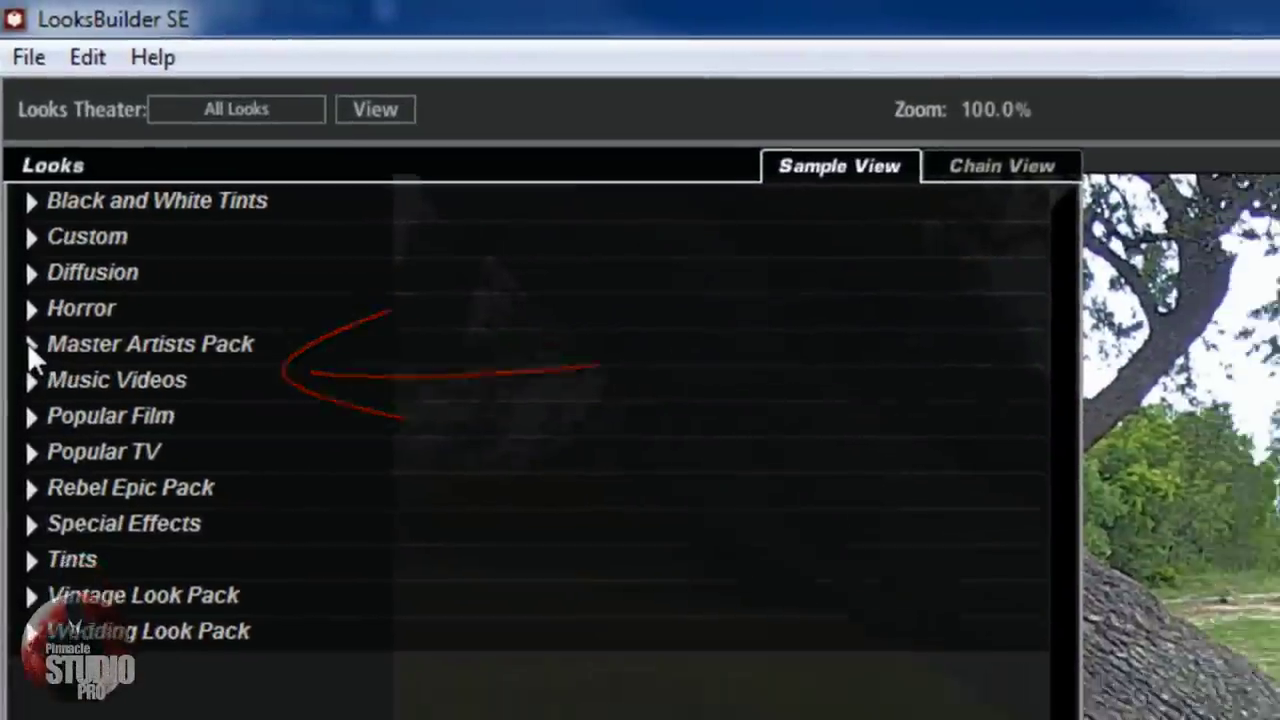
click(28, 344)
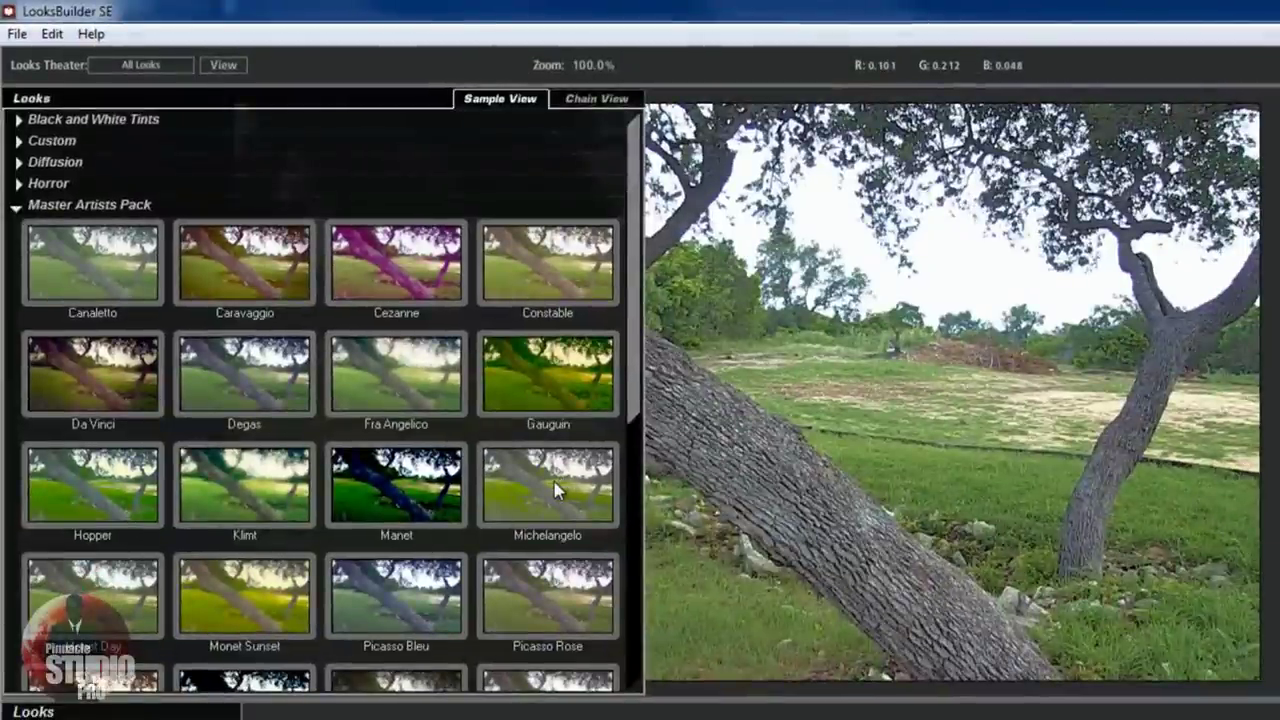
Compare the Michelangelo, Gauguin, Picasso Rose, Renoir and Turner looks, finishing on Turner
click(556, 490)
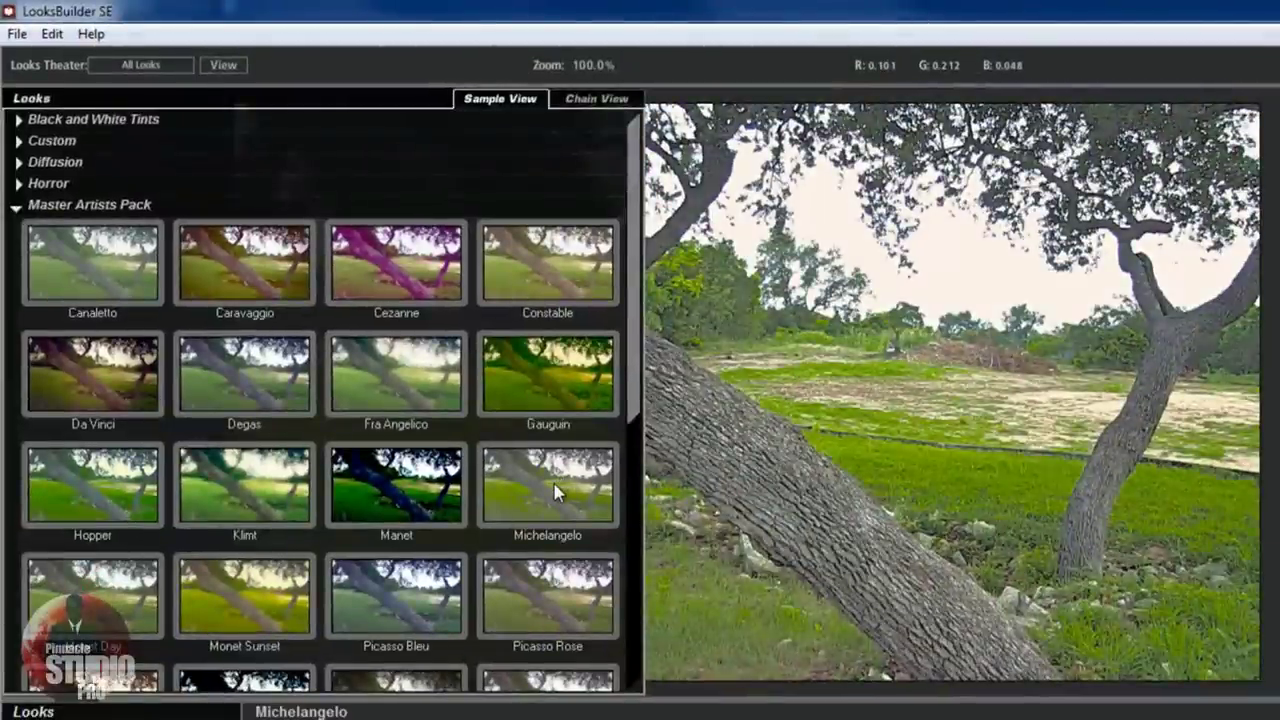
click(569, 397)
click(562, 480)
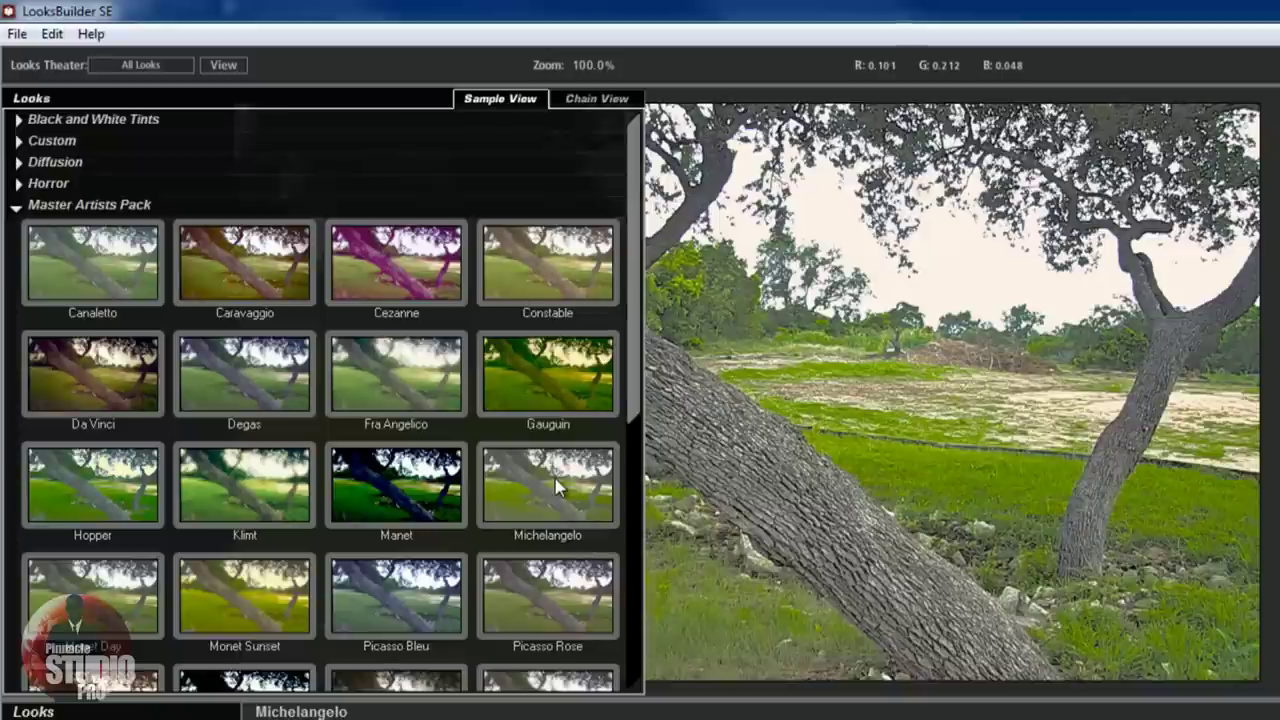
click(557, 588)
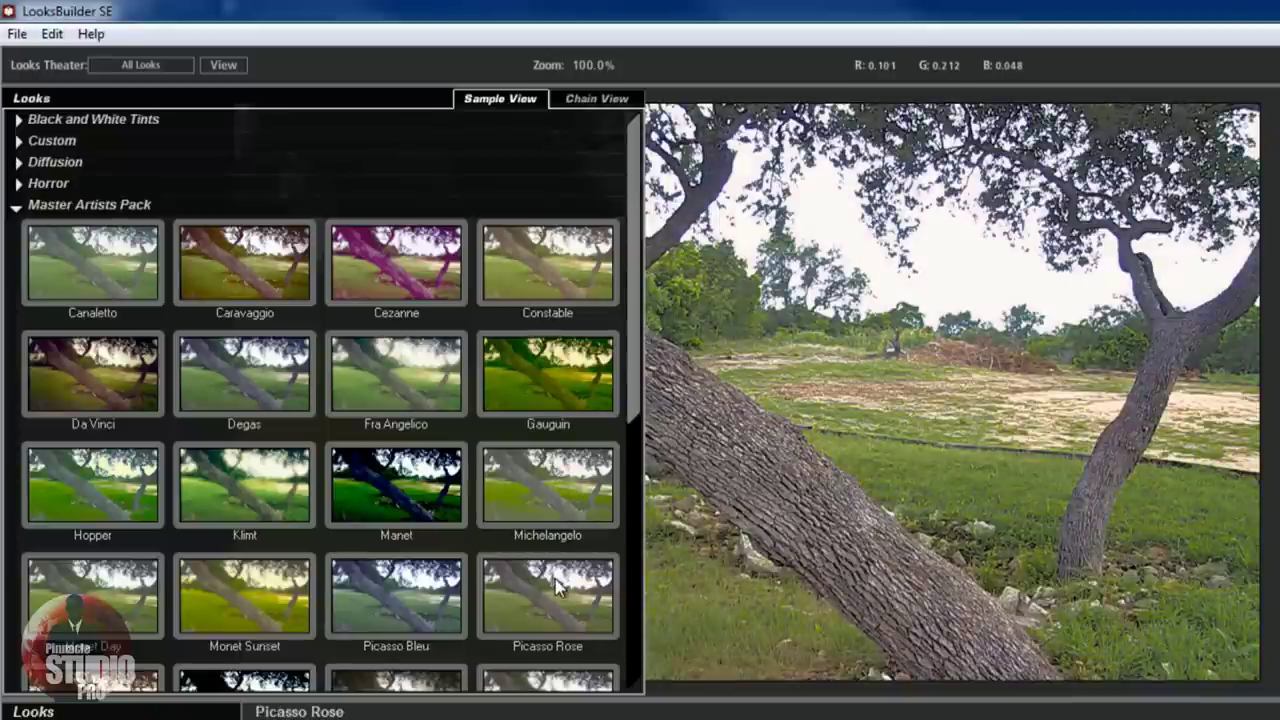
scroll(556, 587, down, 3)
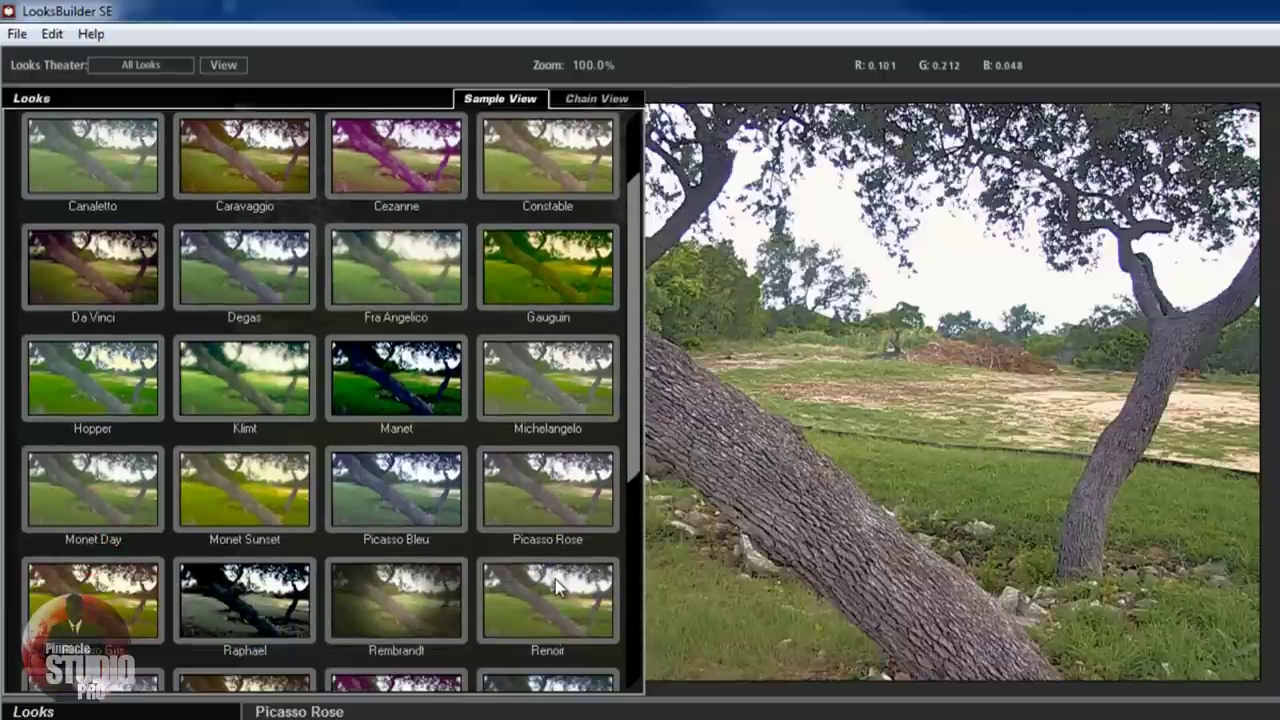
click(556, 579)
scroll(556, 579, down, 3)
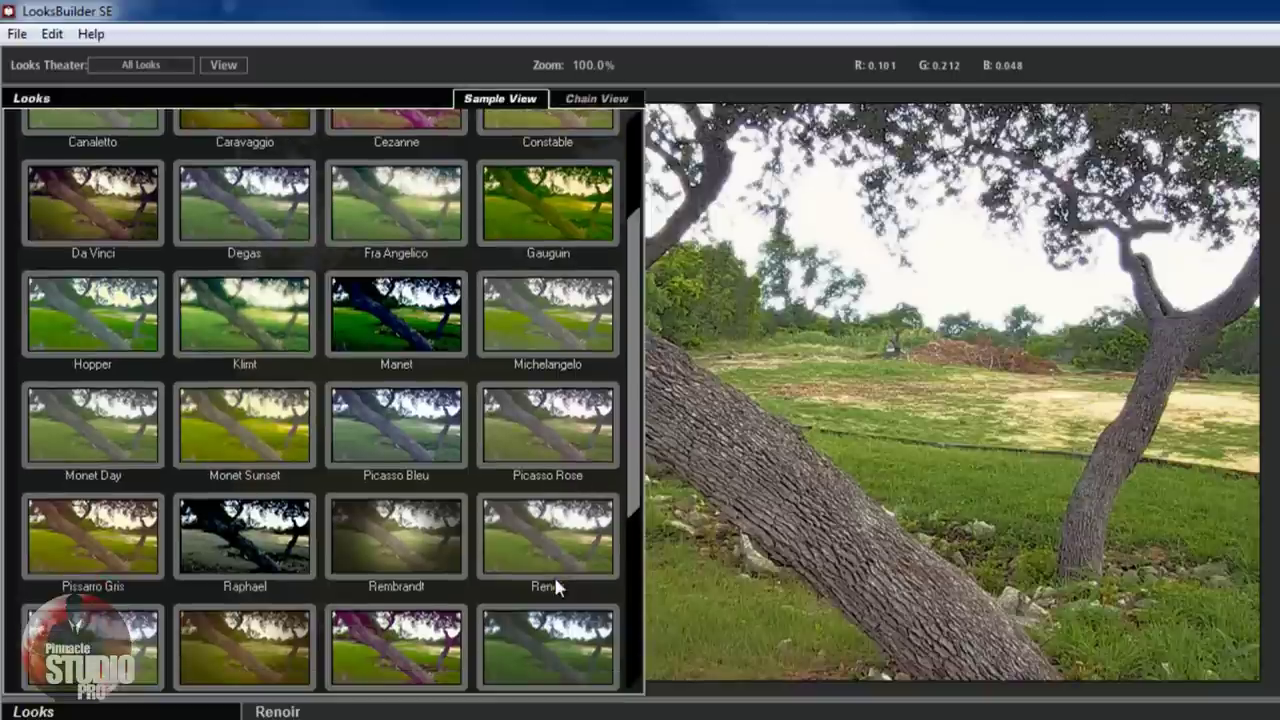
scroll(556, 588, down, 1)
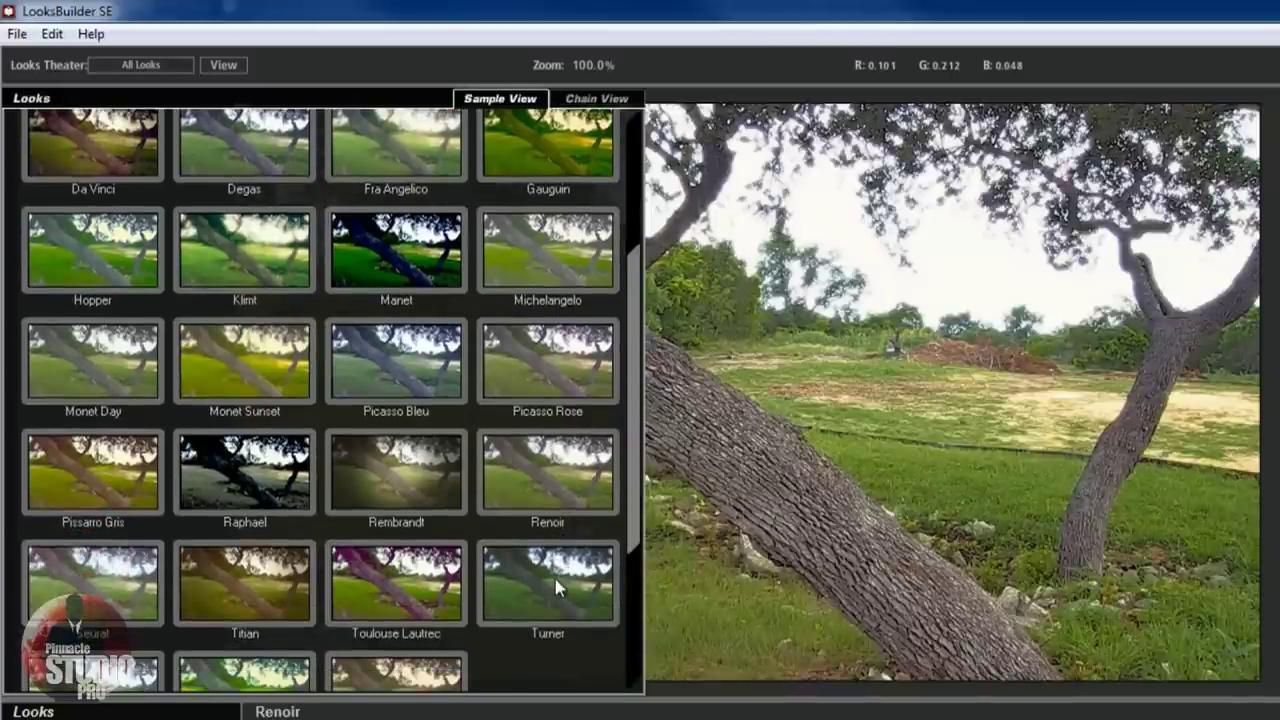
click(557, 587)
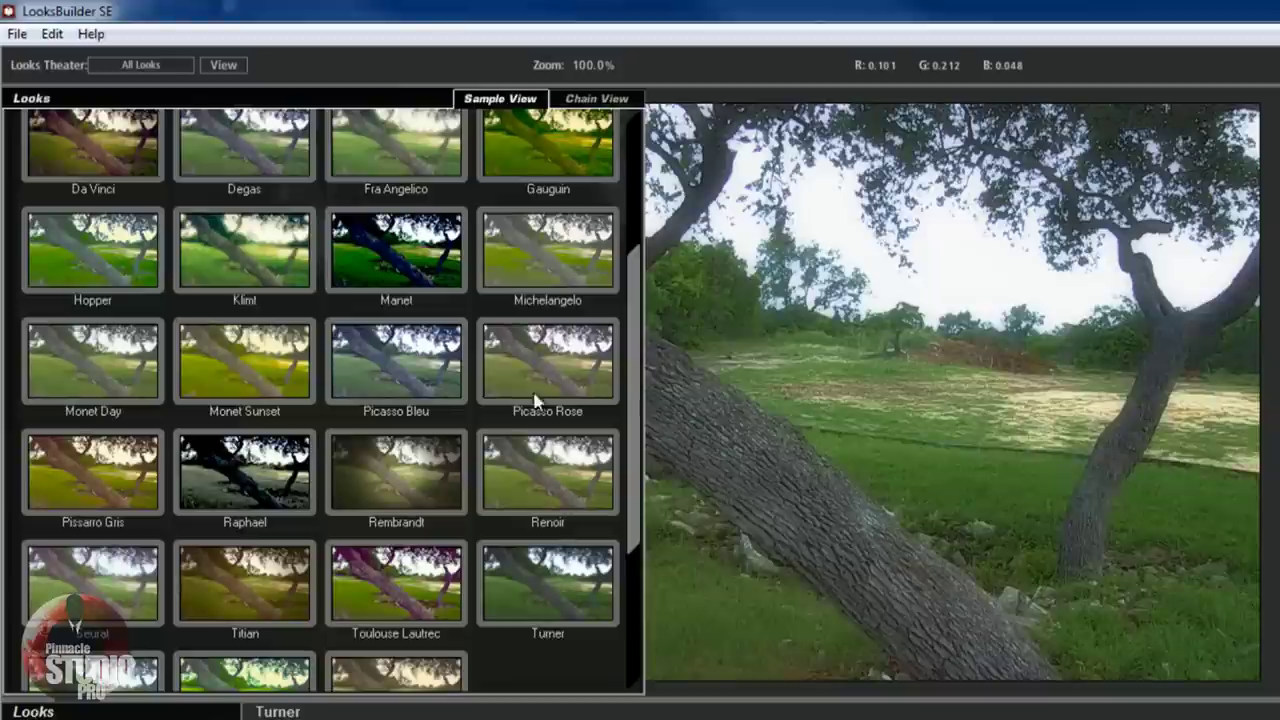
click(525, 358)
click(541, 287)
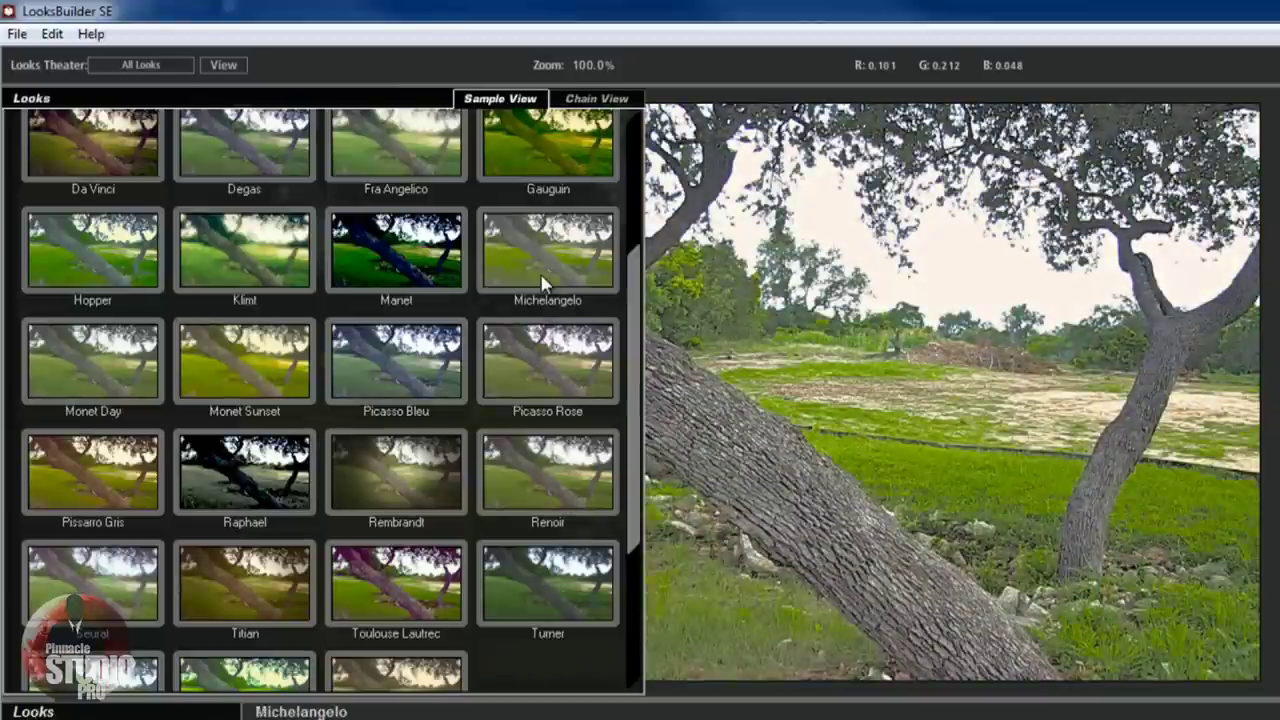
click(553, 582)
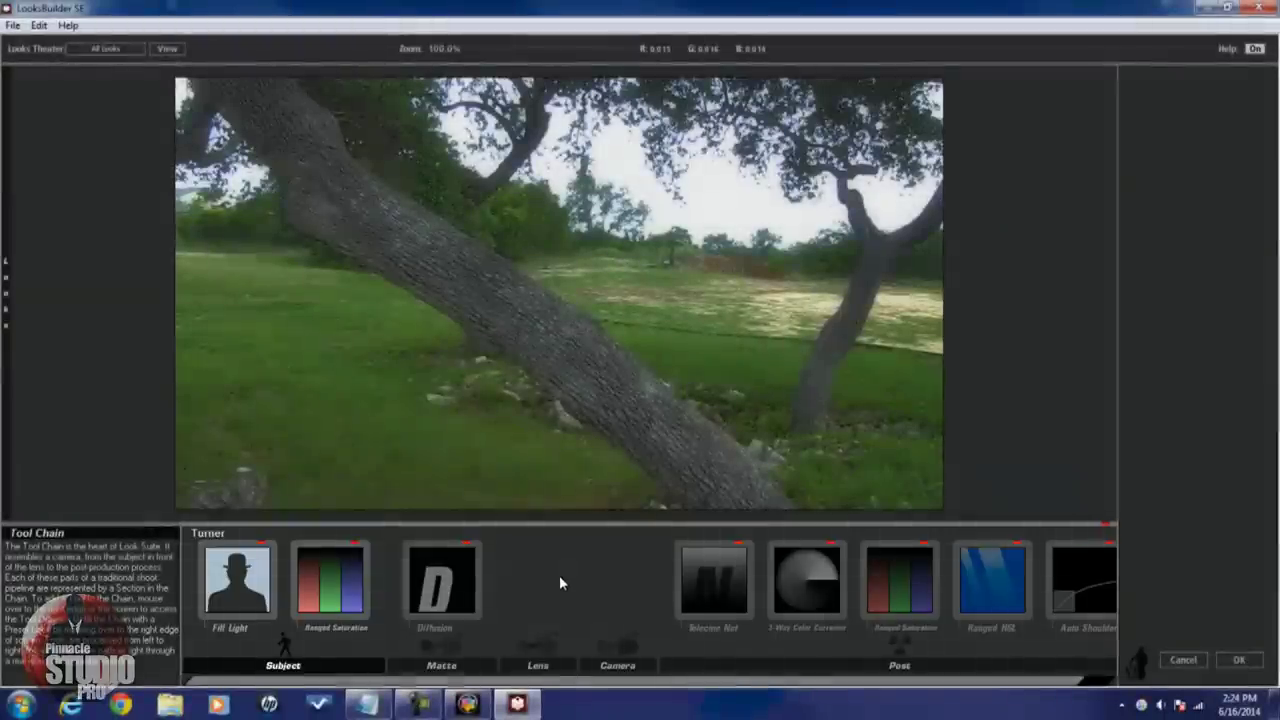
Review the Turner look's Diffusion and 3-Way Color Corrector settings, then accept the look
click(450, 578)
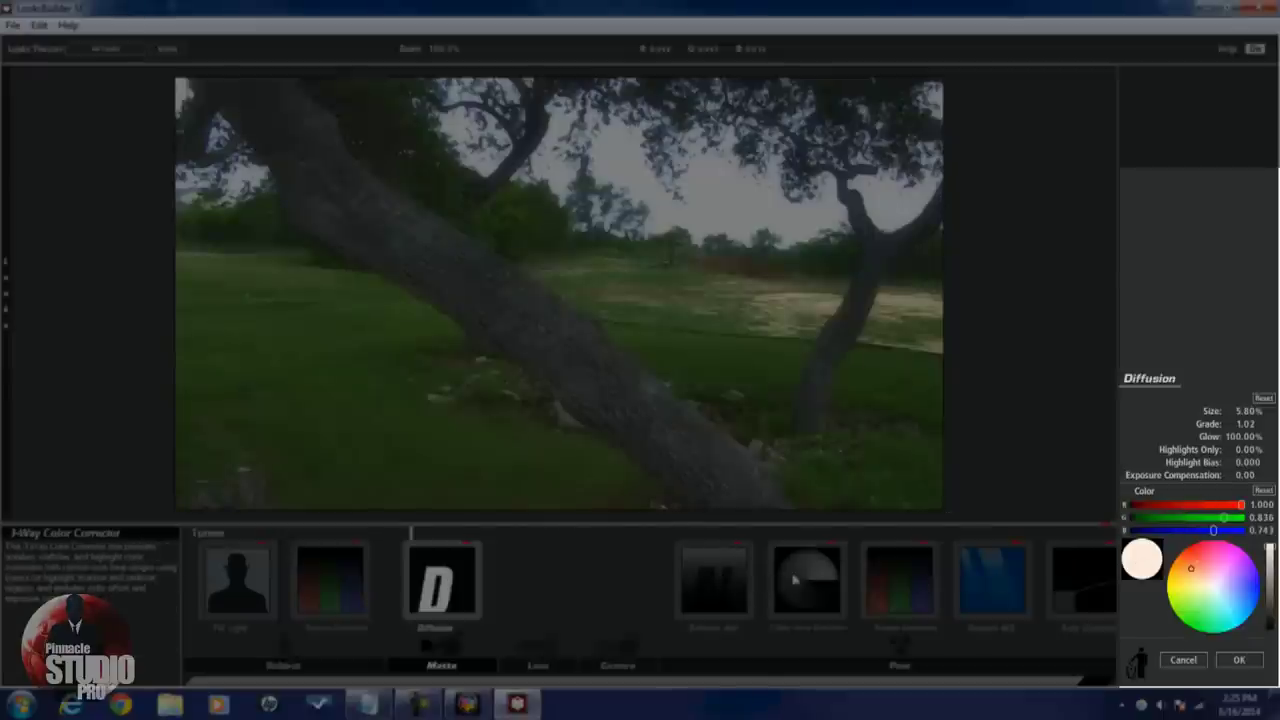
click(806, 578)
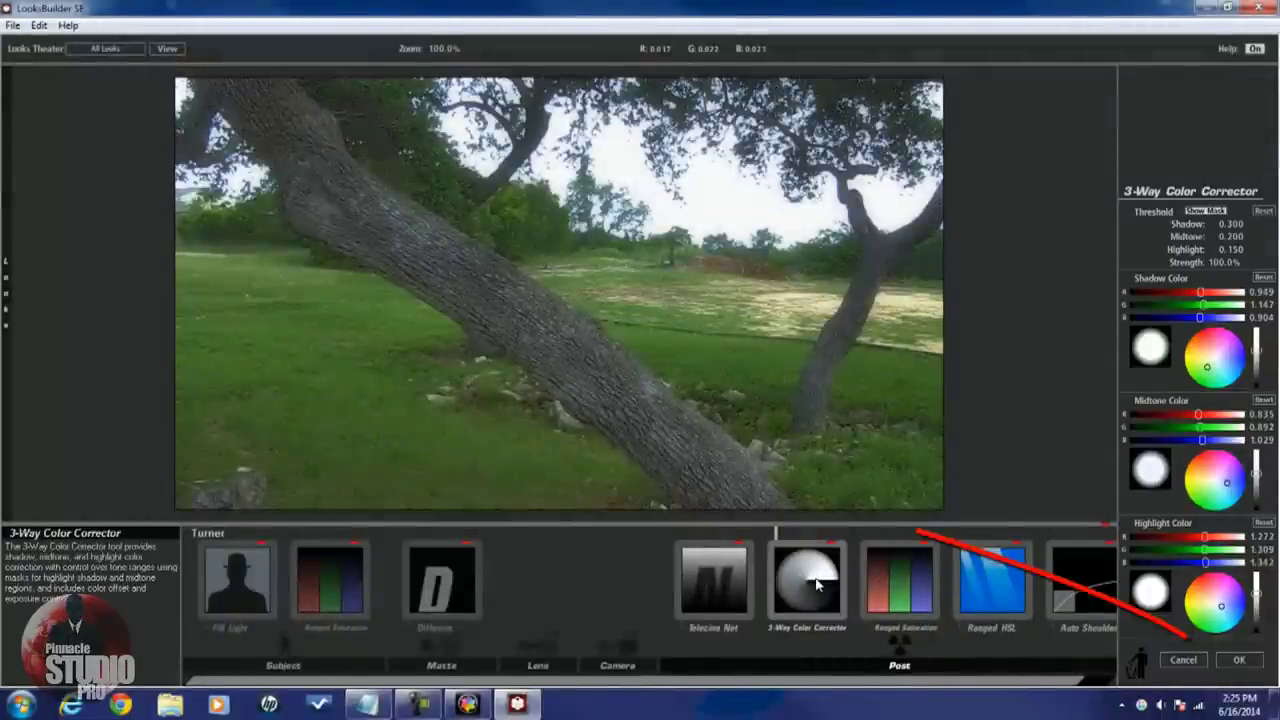
click(1240, 661)
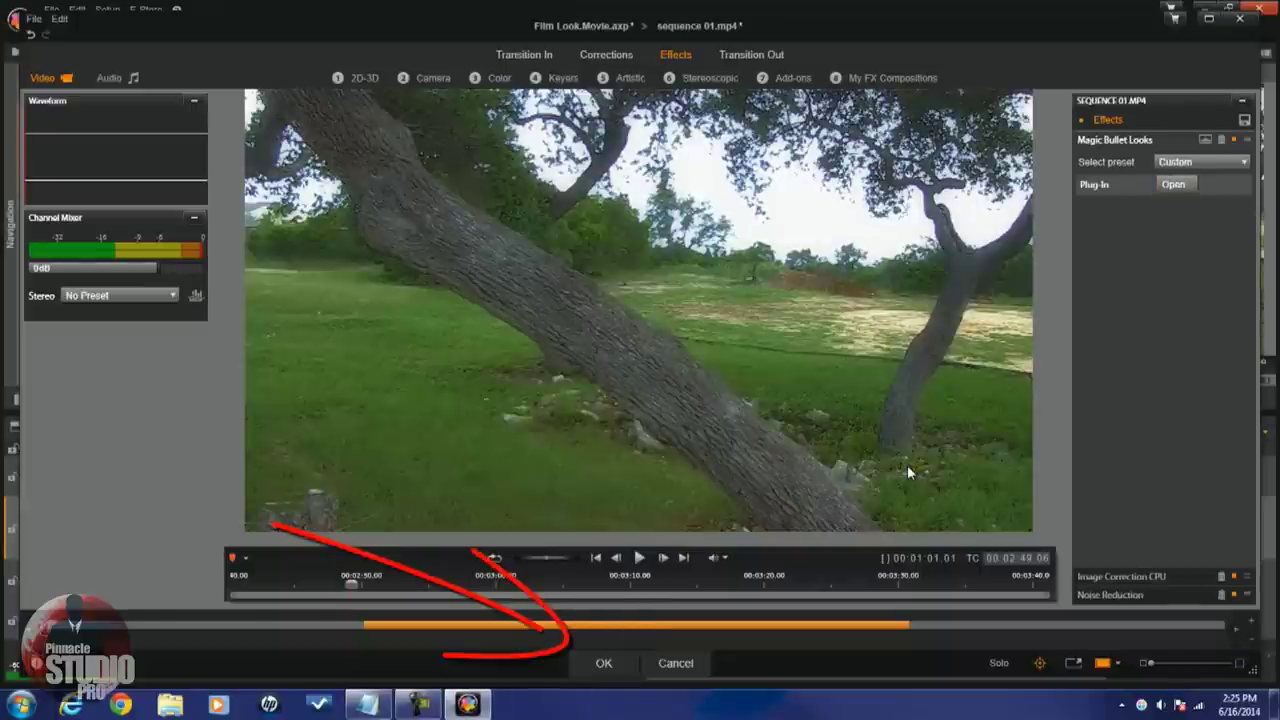
Close the effects editor, keeping the Magic Bullet Turner grade on Sequence 01.mp4
click(603, 665)
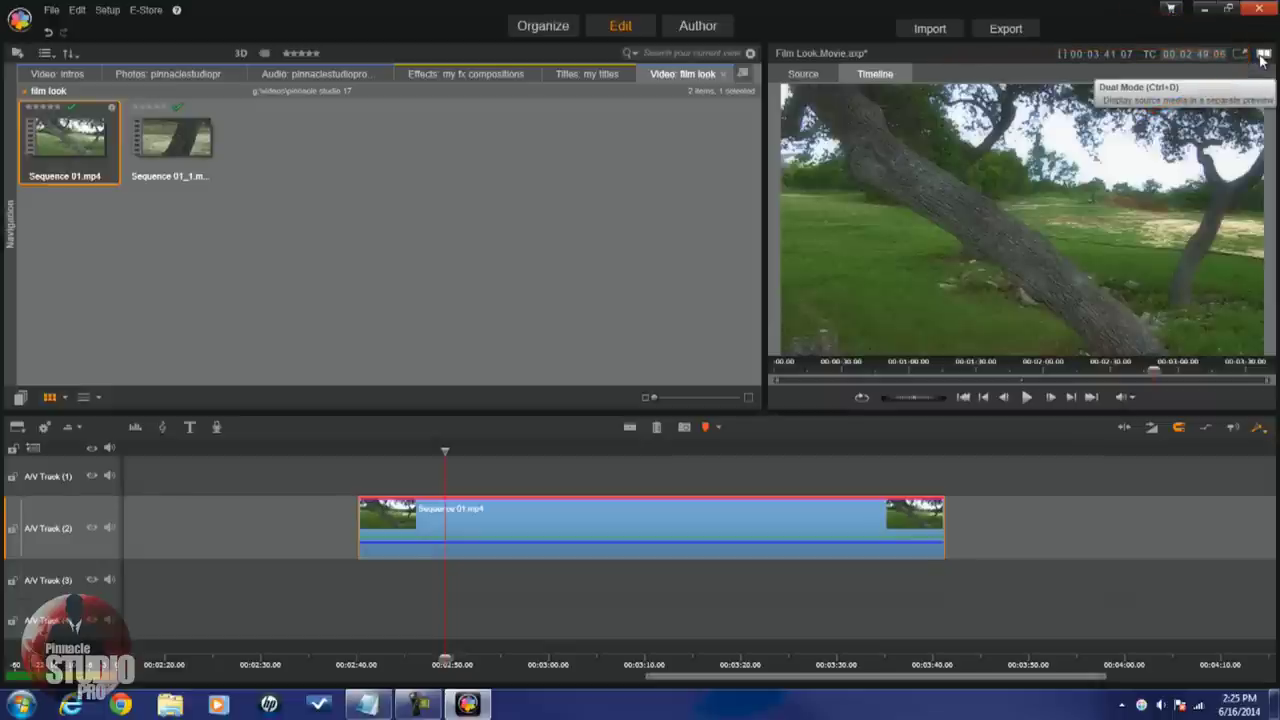
Switch the player to Dual Mode and delete Magic Bullet Looks from Sequence 01.mp4's effects
click(1262, 55)
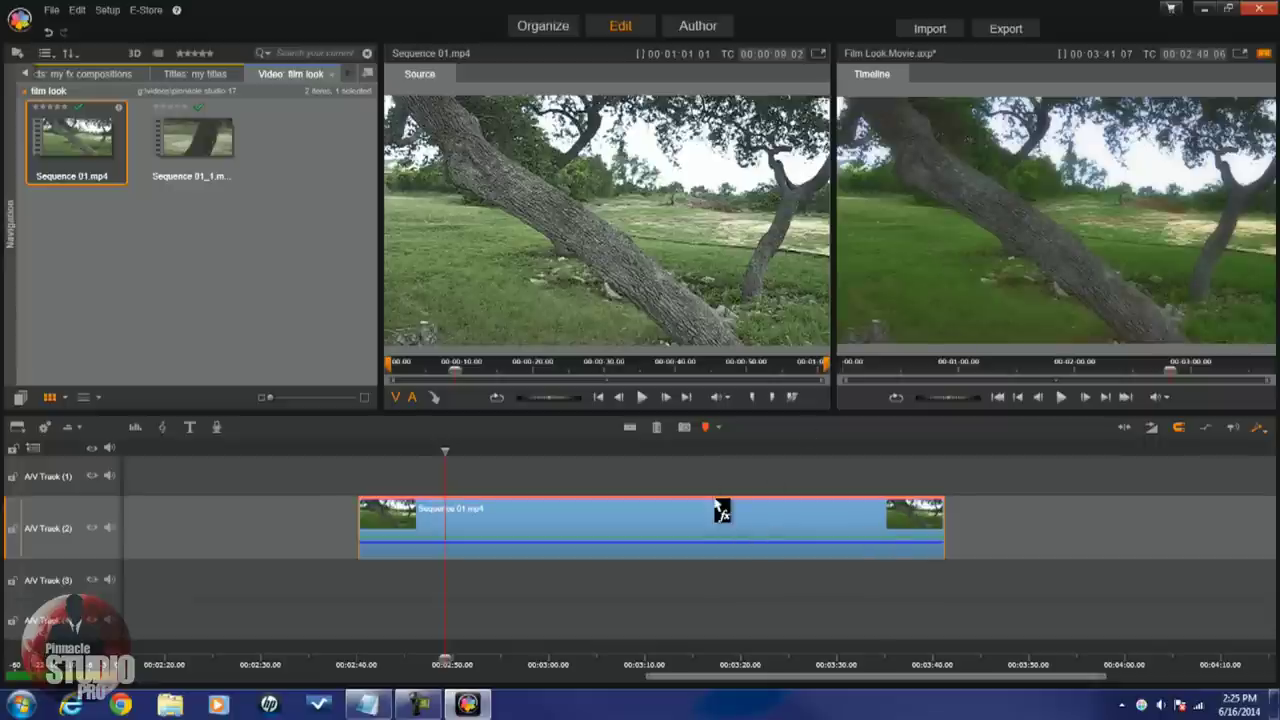
mouse_move(723, 509)
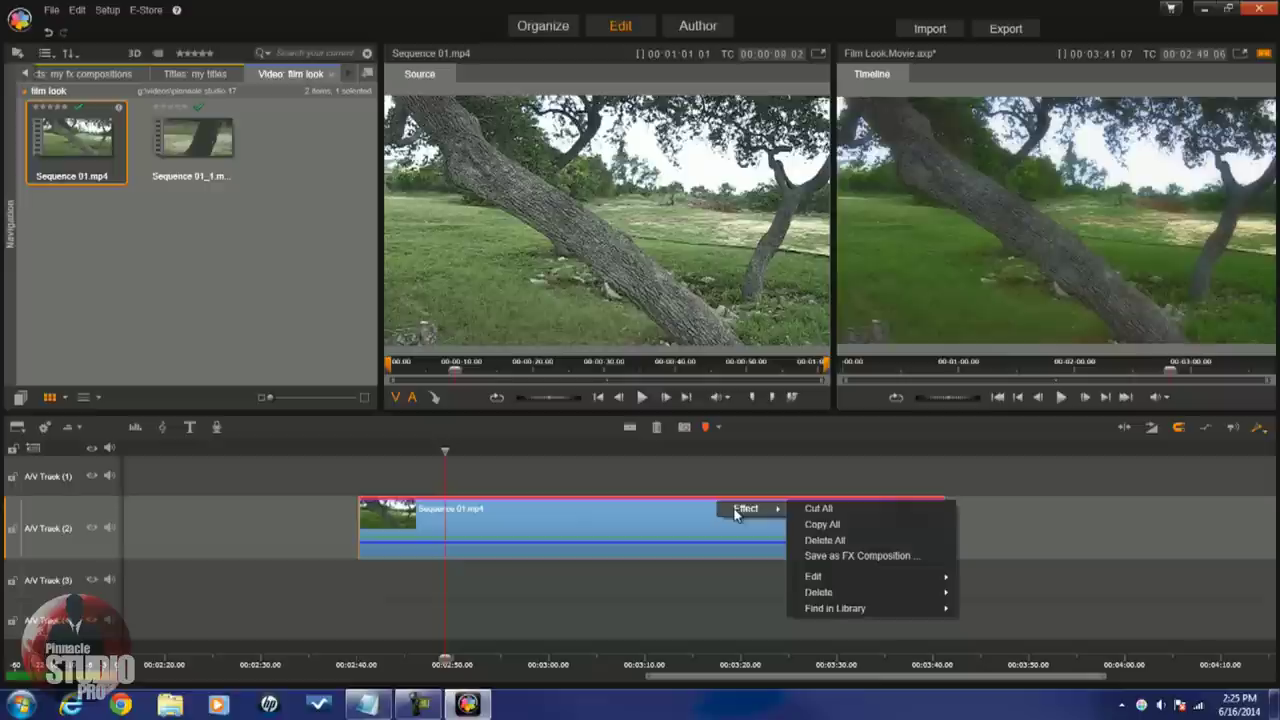
mouse_move(840, 597)
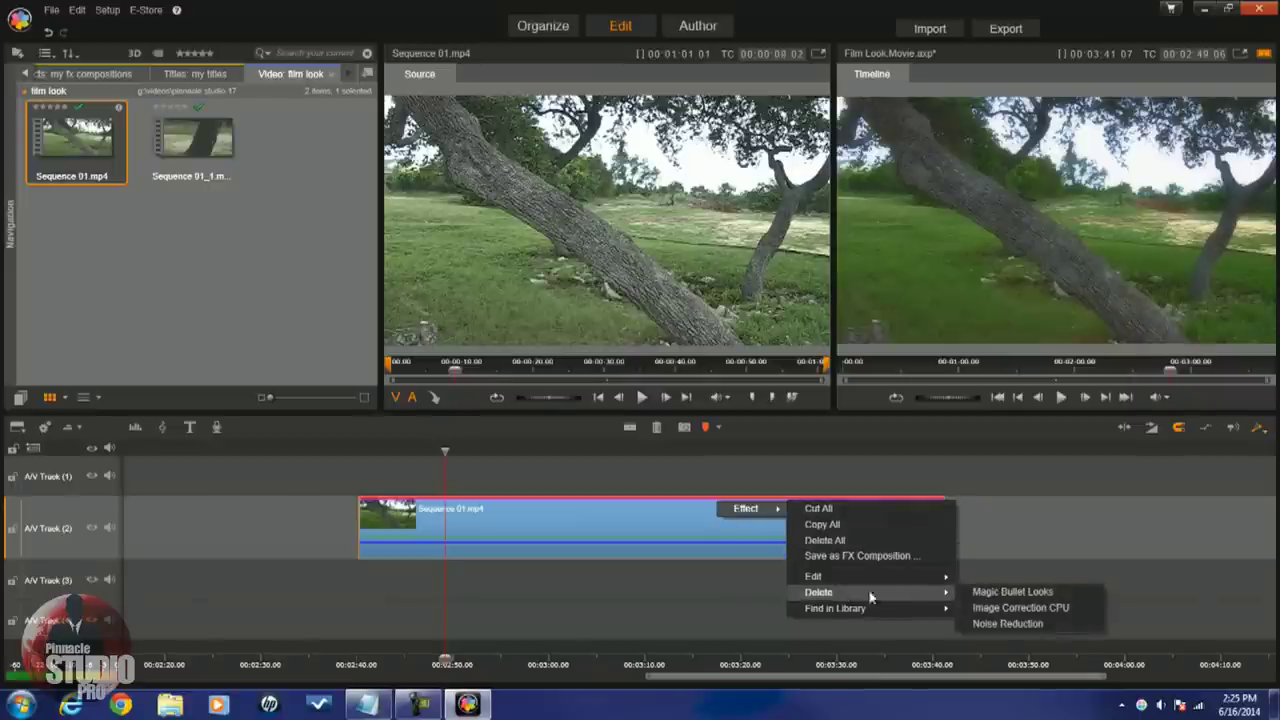
click(989, 593)
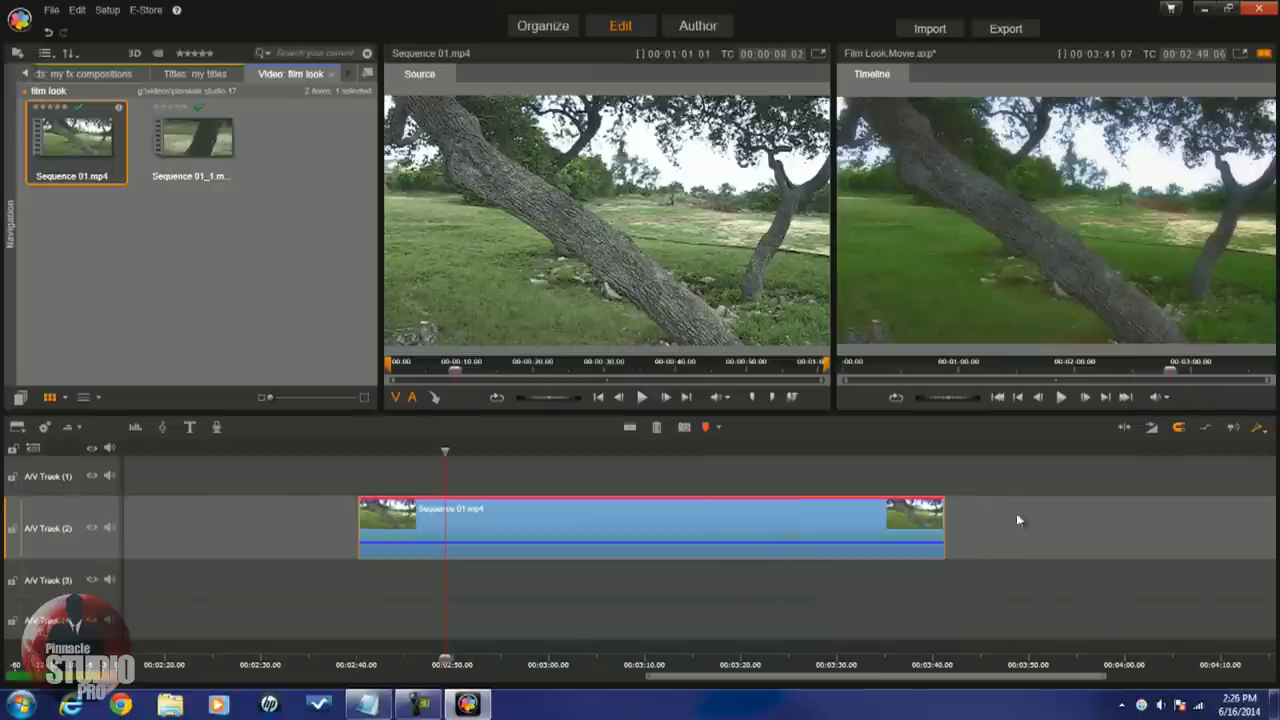